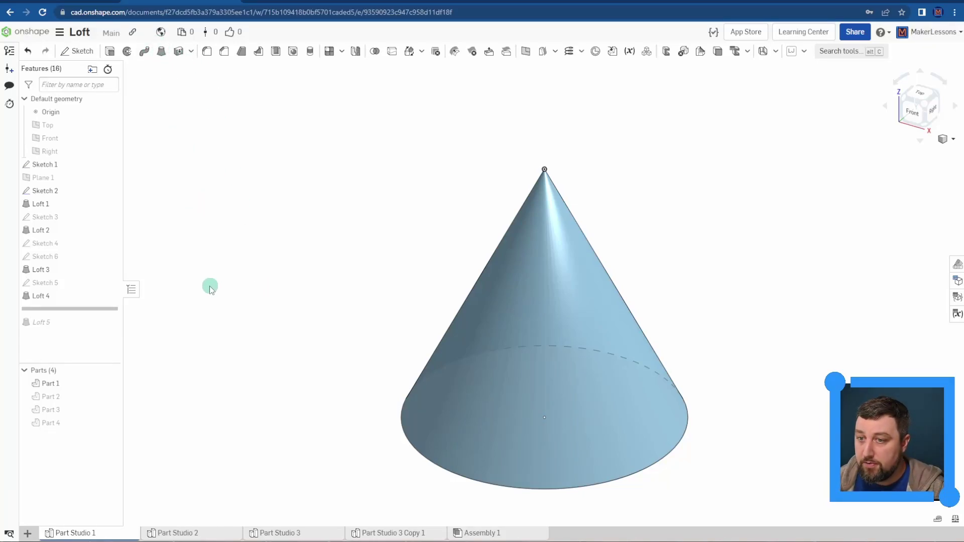
- Cancel the unused new loft and review Loft 1's cone profiles without changes
left_click(161, 52)
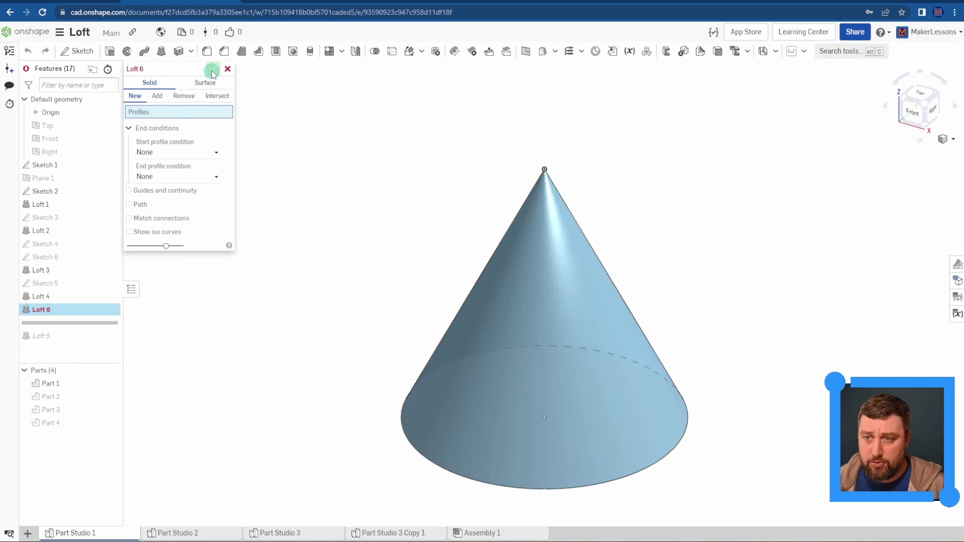
left_click(228, 69)
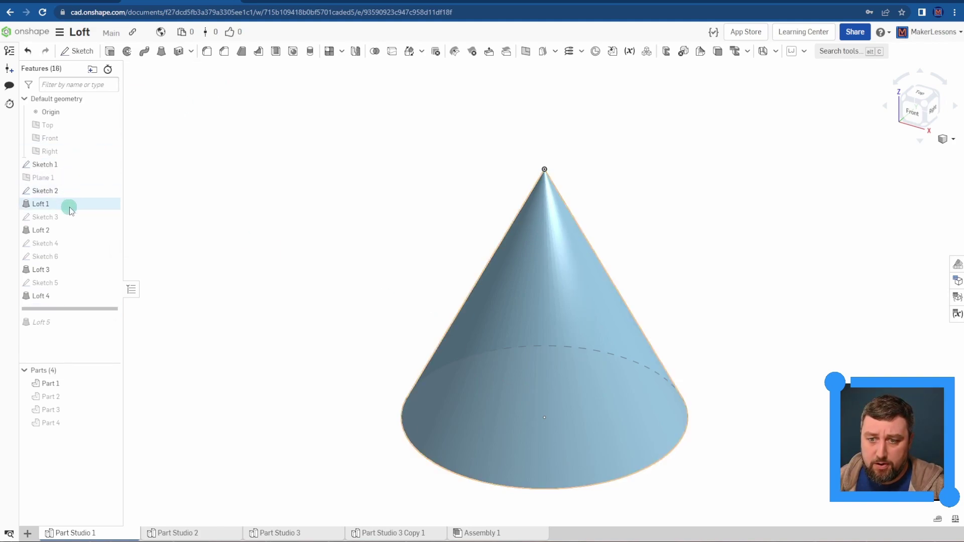
double_click(67, 205)
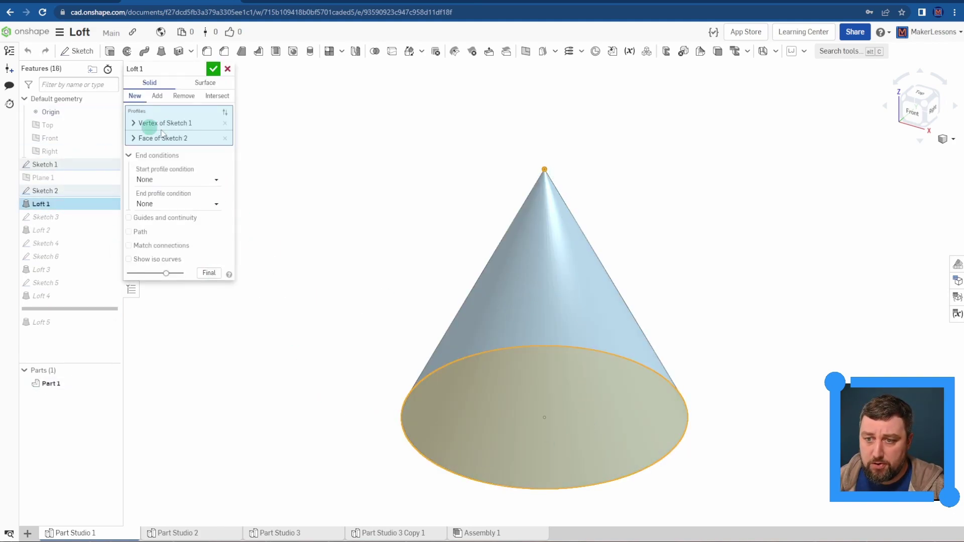
left_click(215, 70)
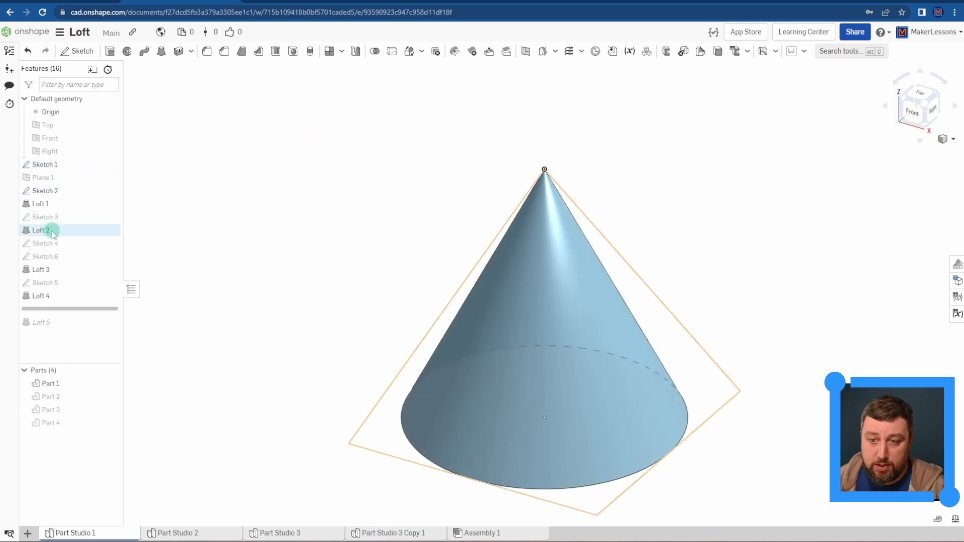
- Review Loft 2's pyramid loft with Part 1 hidden, leaving it unchanged
double_click(50, 230)
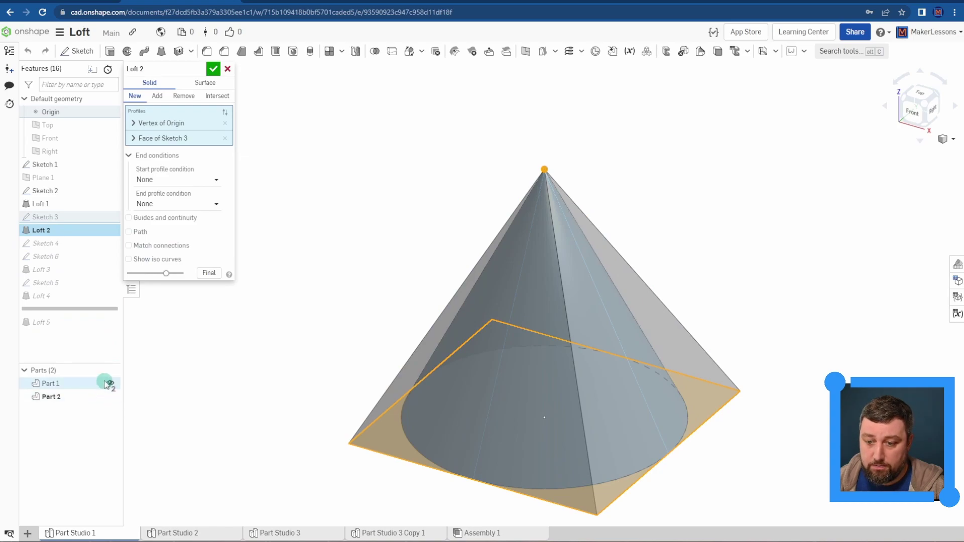
left_click(111, 383)
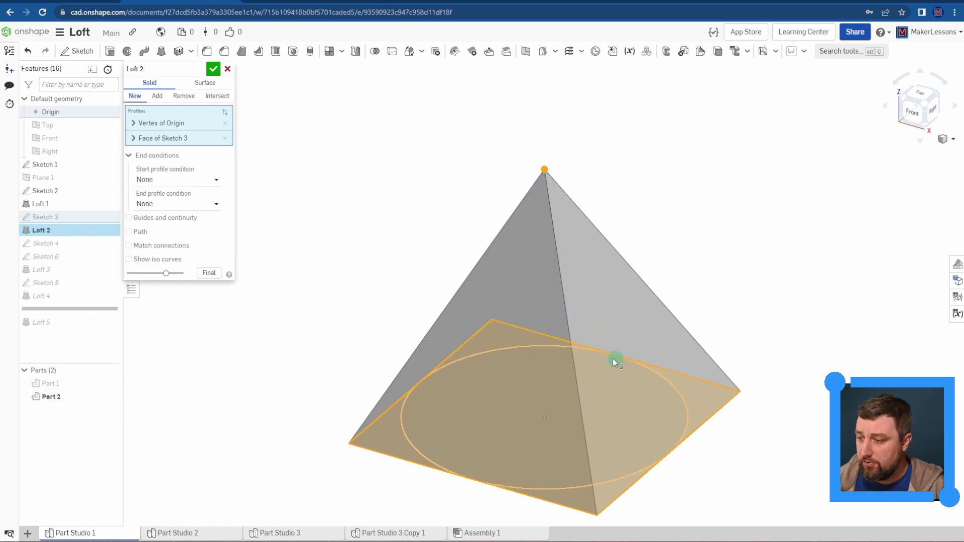
left_click(213, 69)
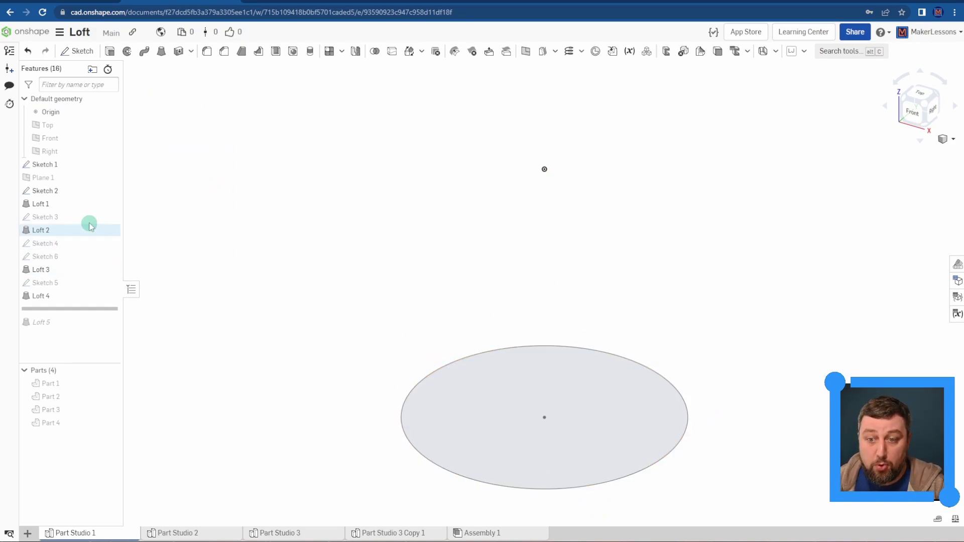
- Swap visibility from Part 3 to Part 4 and orbit out to view the twisted square loft
left_click(105, 410)
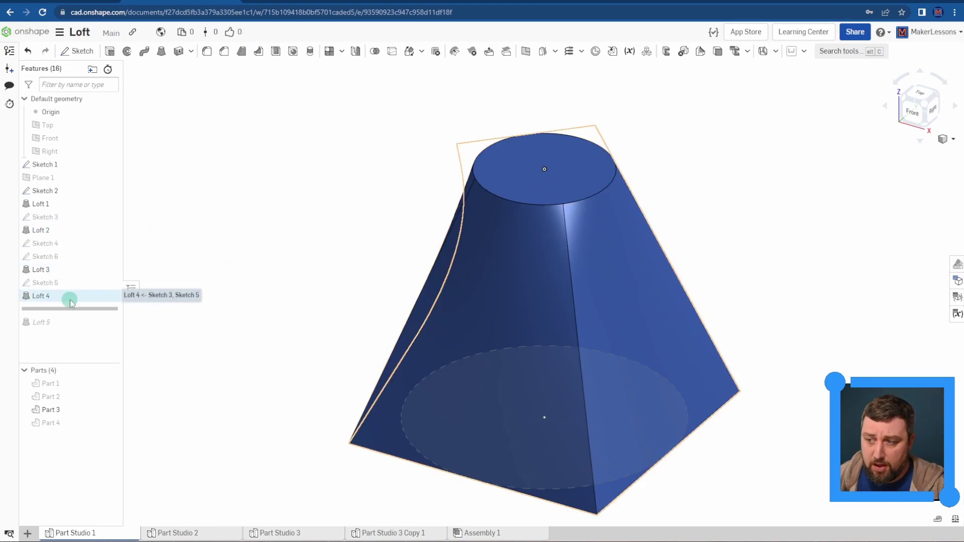
left_click(110, 423)
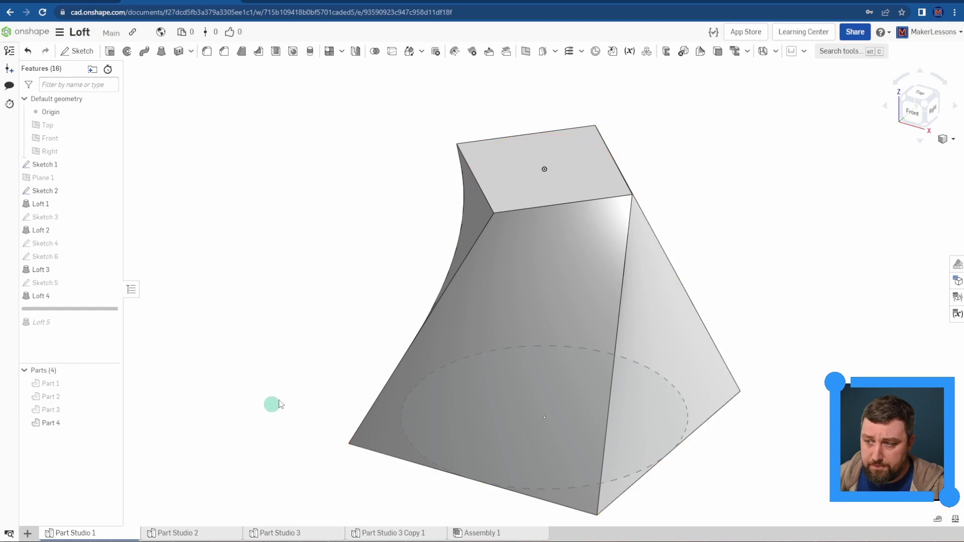
right_click_drag(271, 402, 587, 363)
scroll(312, 297, "down", 3)
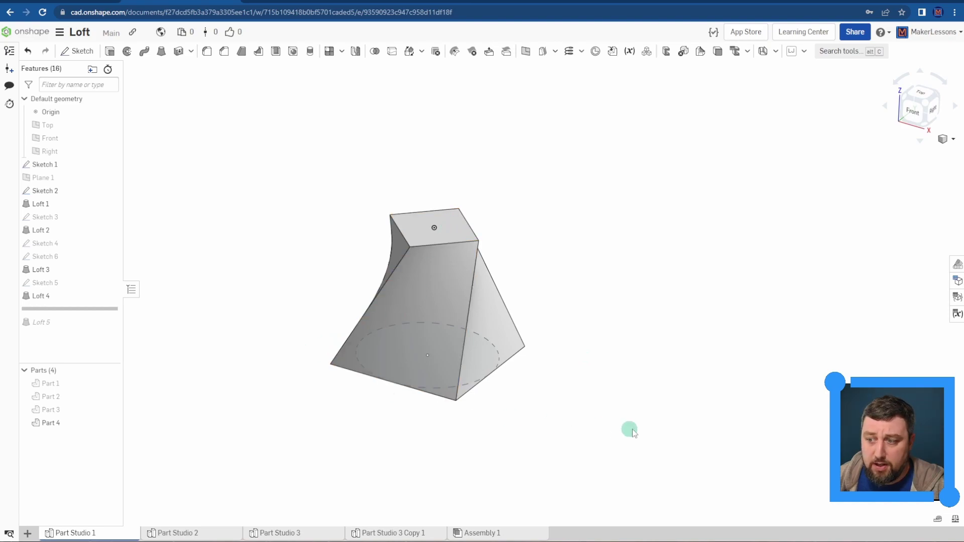
- Edit Loft 4 to match a Sketch 5 top-square corner with a Sketch 3 bottom-square corner
double_click(75, 296)
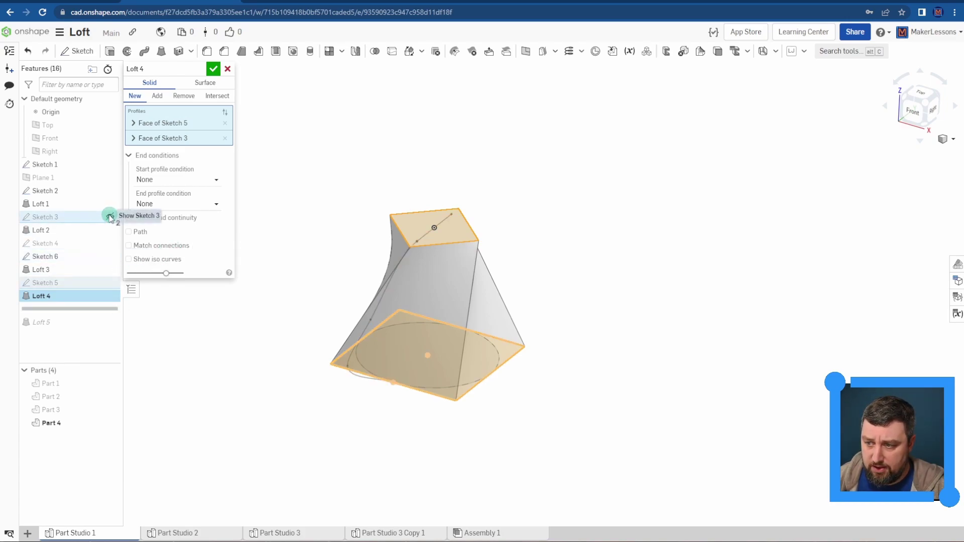
left_click(404, 250)
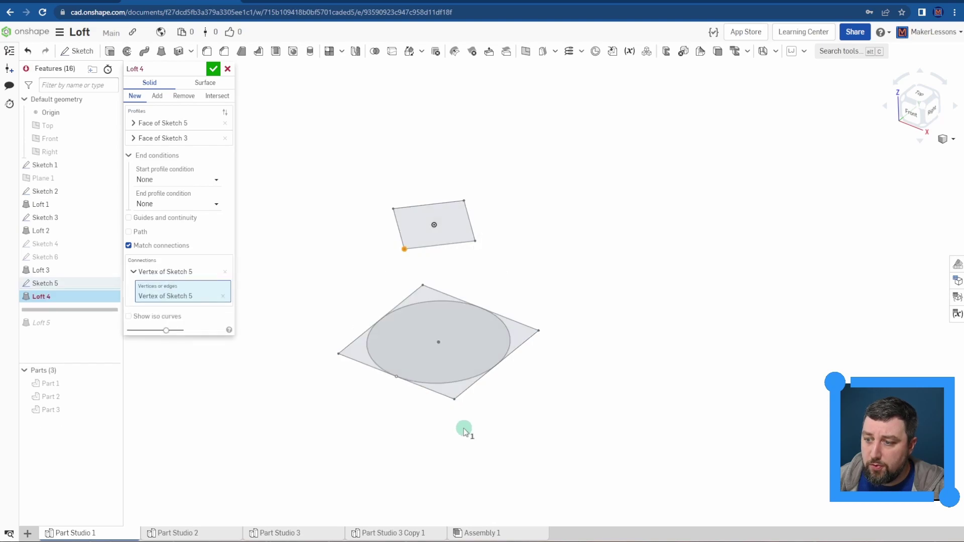
left_click(539, 331)
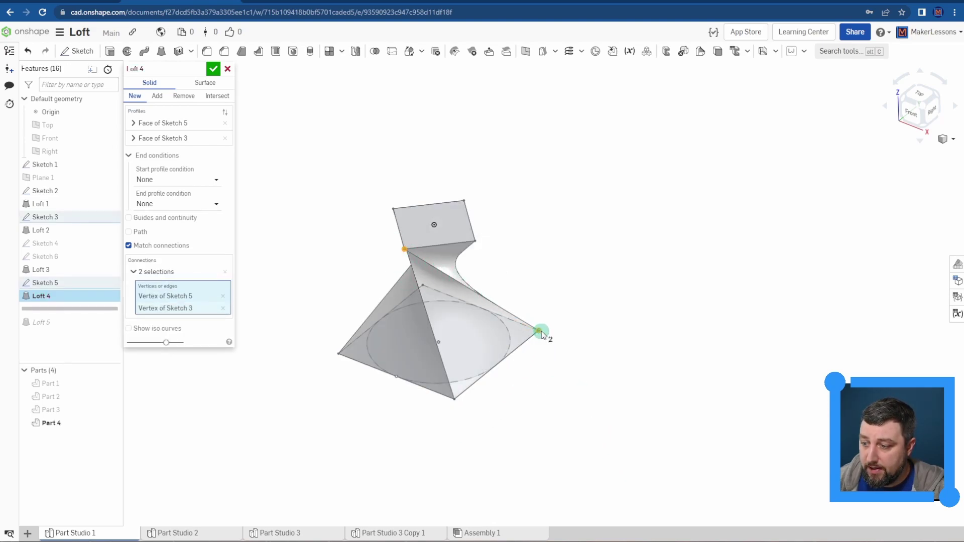
right_click_drag(712, 368, 707, 439)
left_click(211, 69)
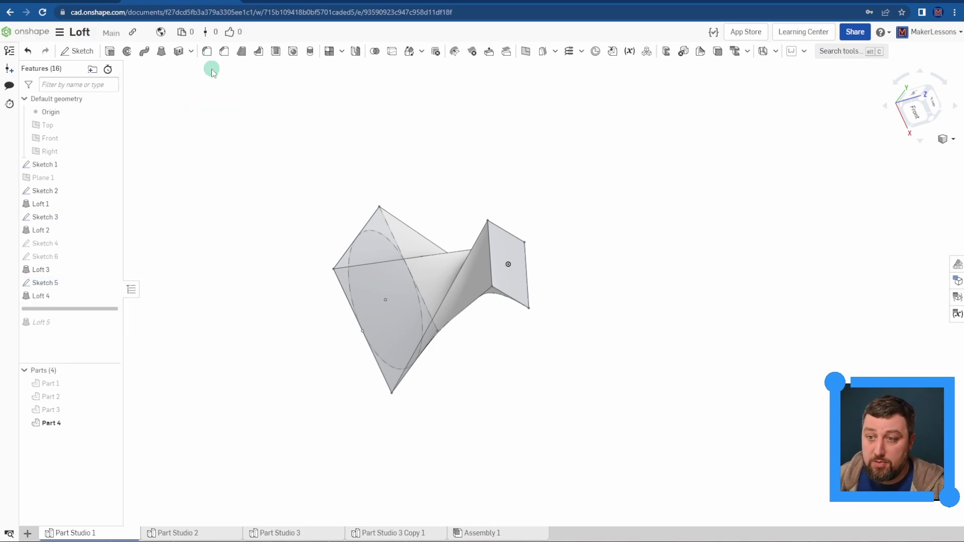
- Open Part Studio 2, show Part 1, and orbit around the vase-shaped elliptical loft
left_click(183, 532)
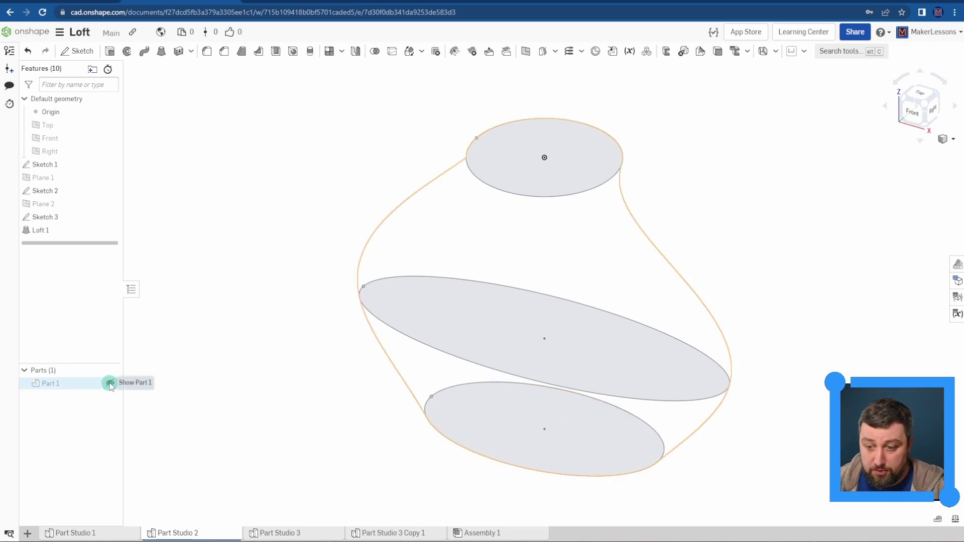
left_click(107, 382)
right_click_drag(306, 514, 281, 387)
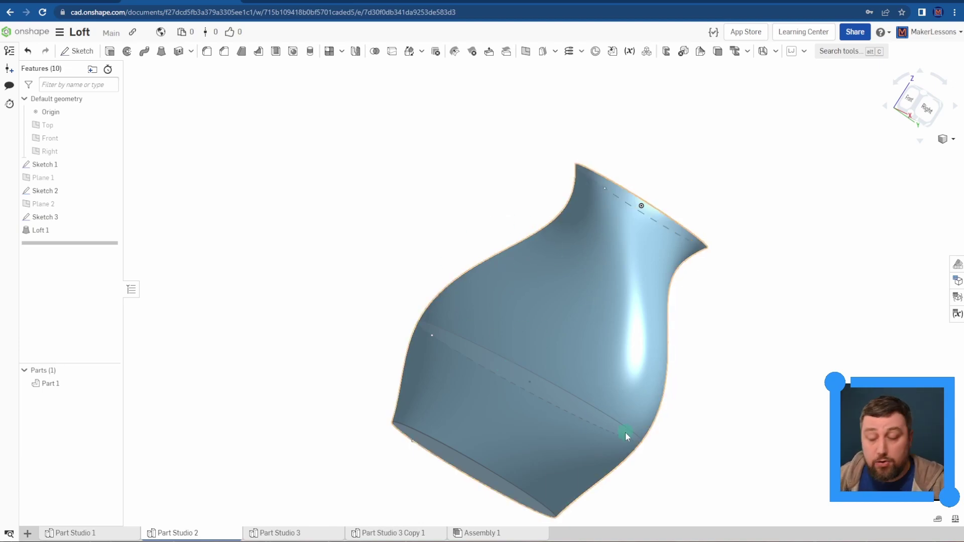
right_click_drag(626, 436, 826, 391)
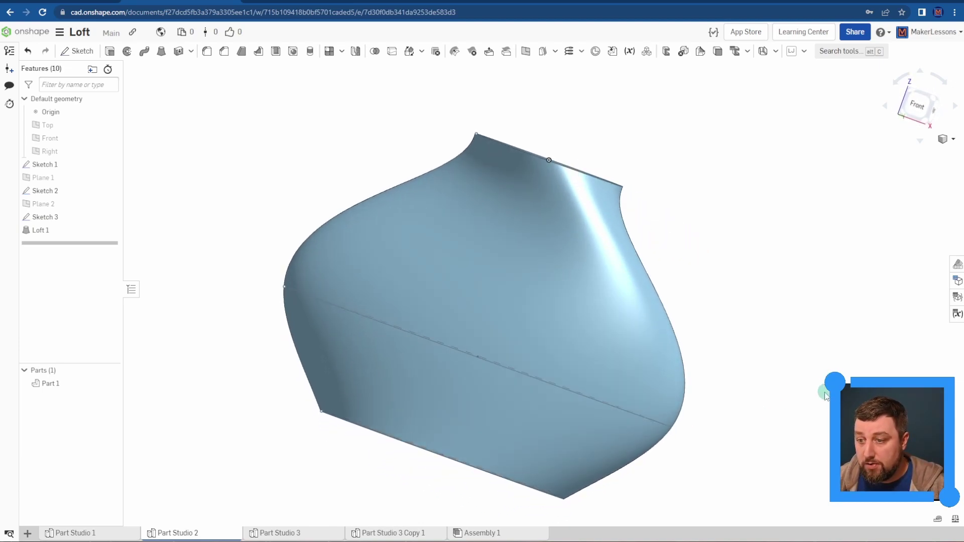
- Edit Loft 1 to match connection vertices on the top, middle and bottom ellipses, then inspect it
double_click(61, 231)
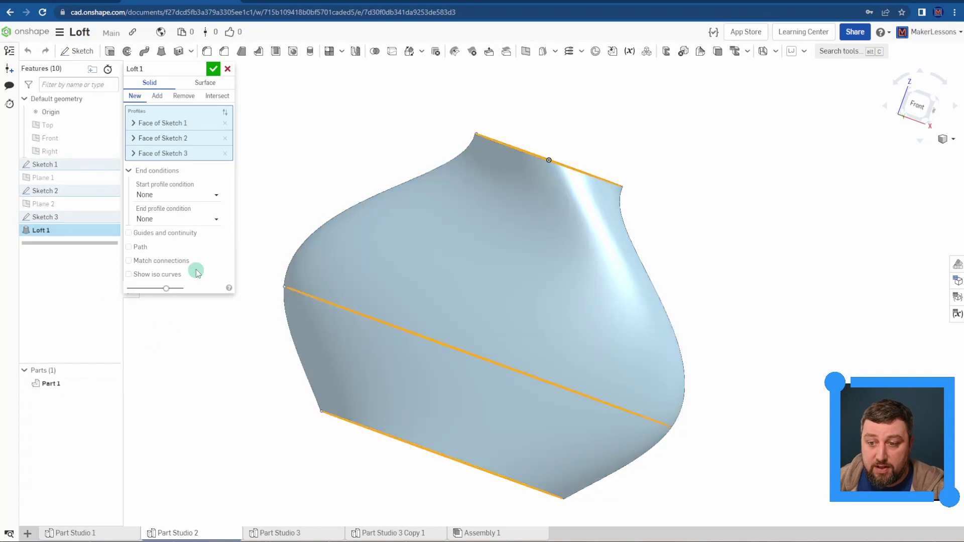
left_click(178, 260)
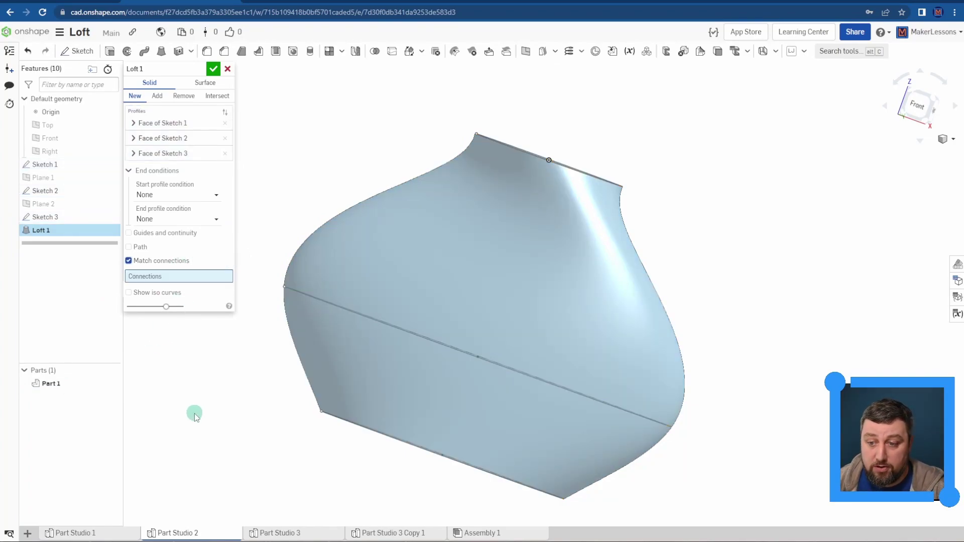
right_click_drag(216, 441, 455, 257)
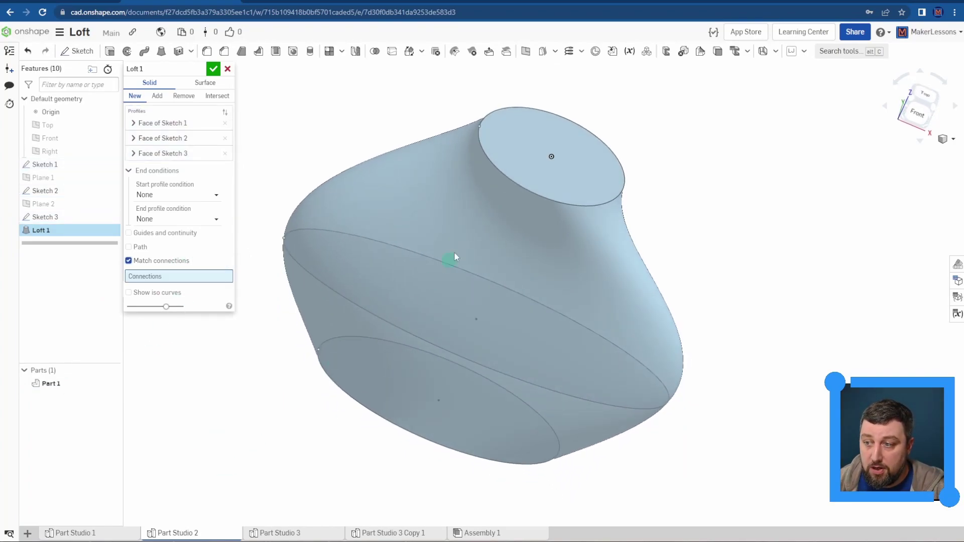
left_click(478, 124)
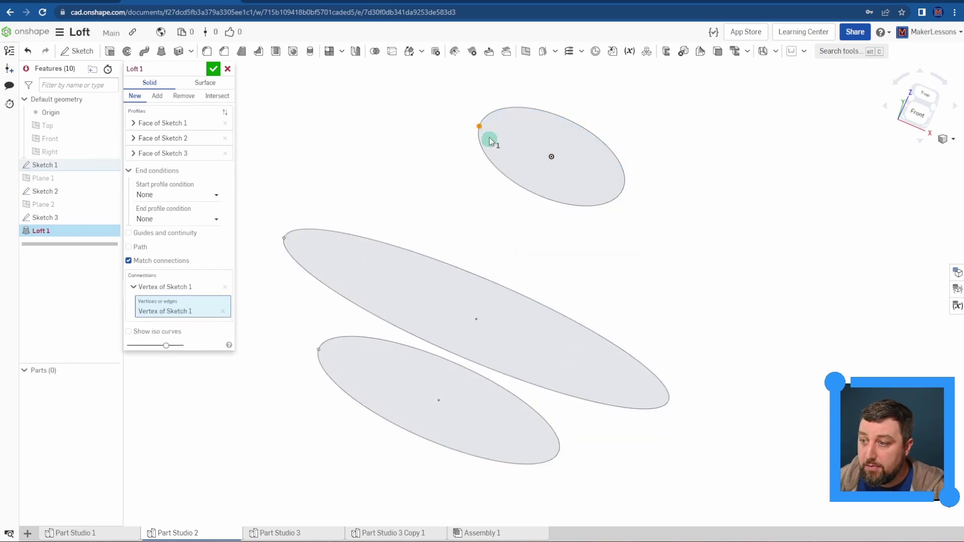
left_click(285, 238)
left_click(319, 349)
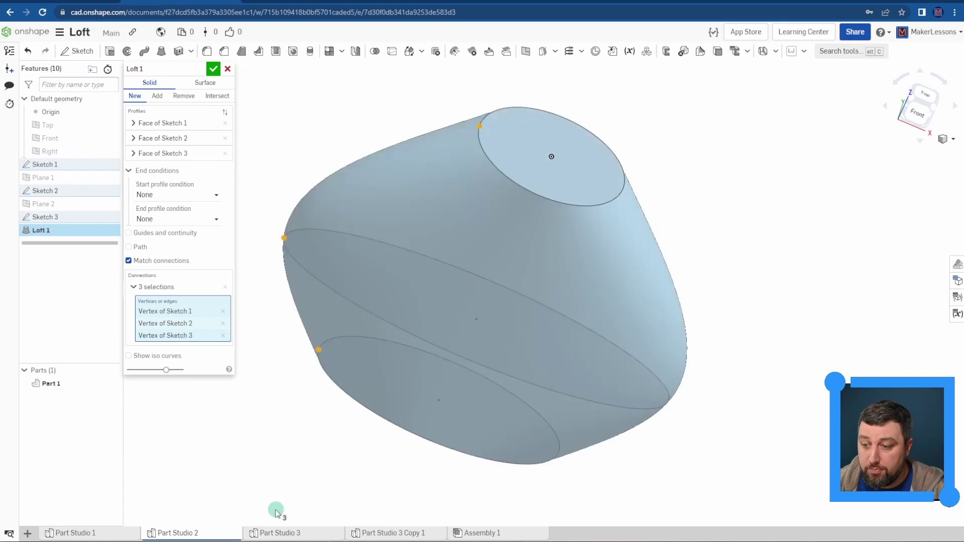
left_click(213, 69)
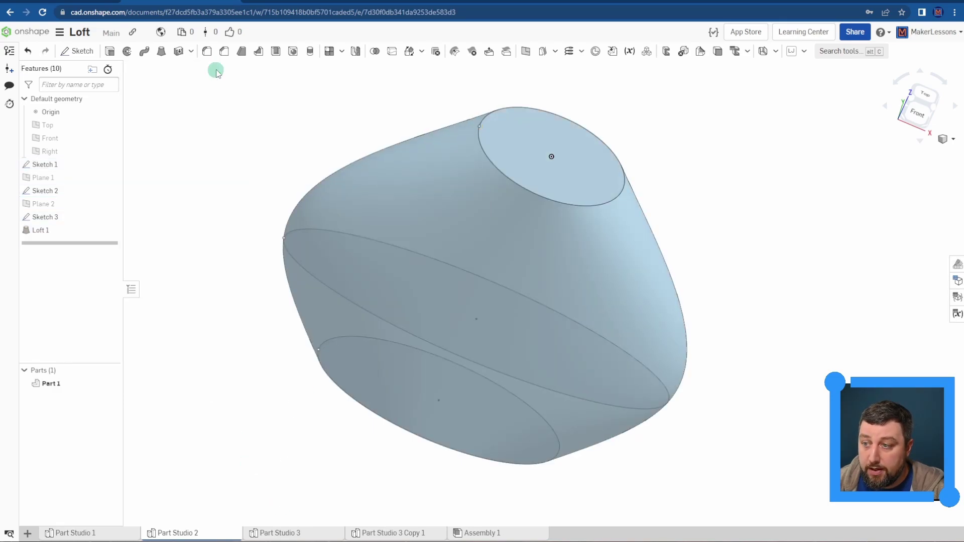
right_click_drag(253, 330, 239, 387)
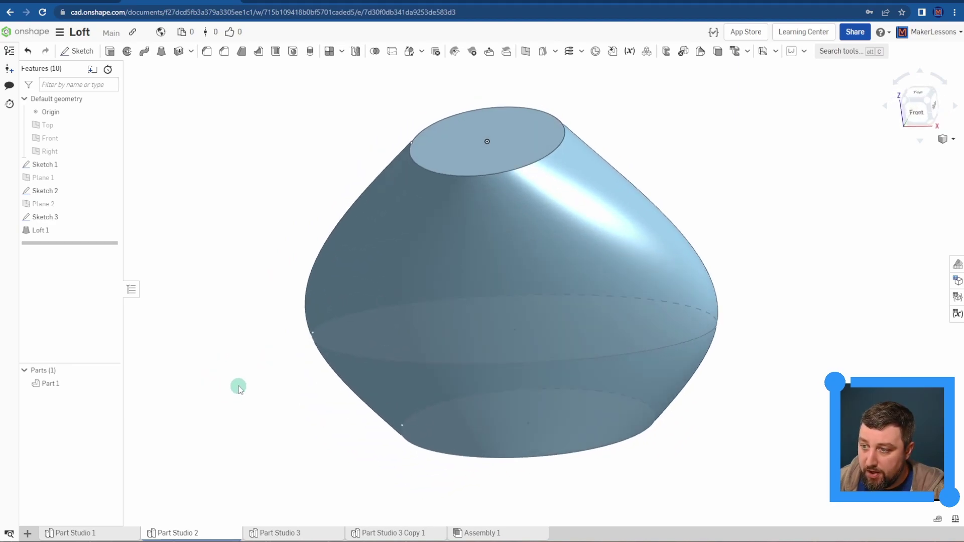
- In Part Studio 3, show Sketch 3 and set Loft 1 to follow its curve as a path
left_click(282, 533)
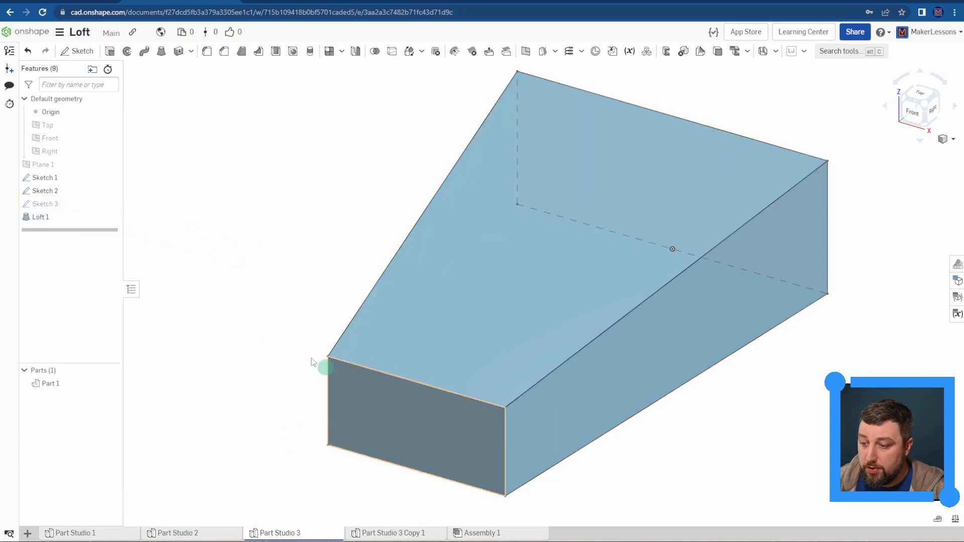
left_click(109, 204)
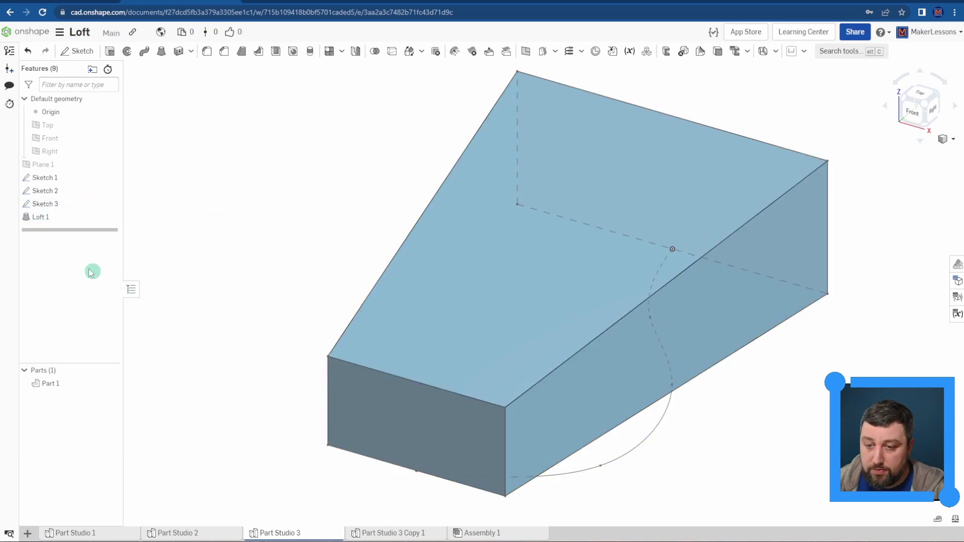
double_click(65, 216)
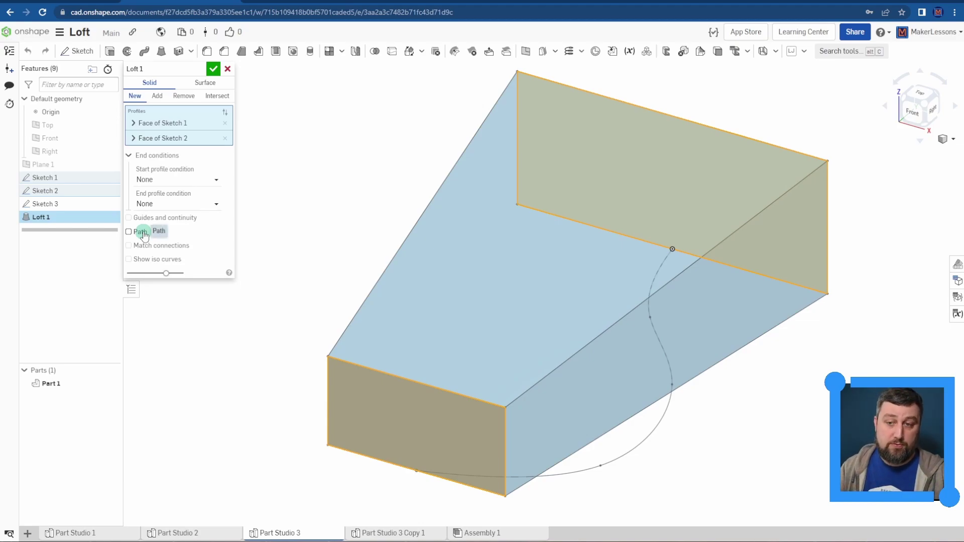
left_click(143, 232)
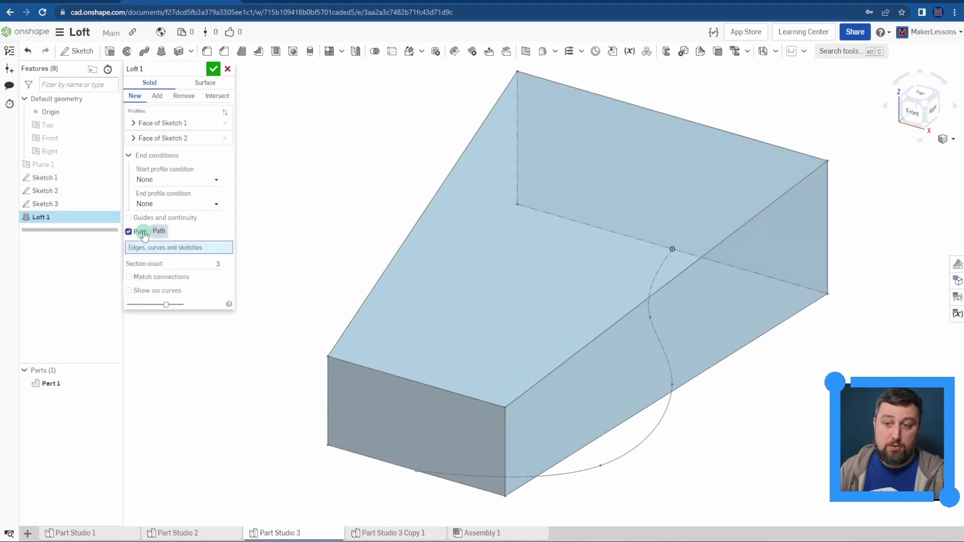
left_click(664, 415)
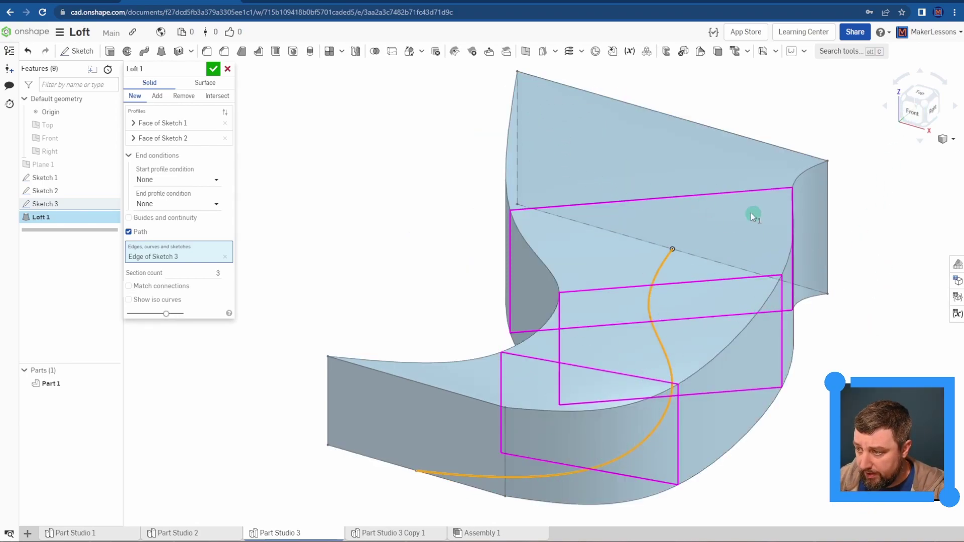
- Set the path loft's section count to 12 and confirm it
left_click(213, 272)
type("5")
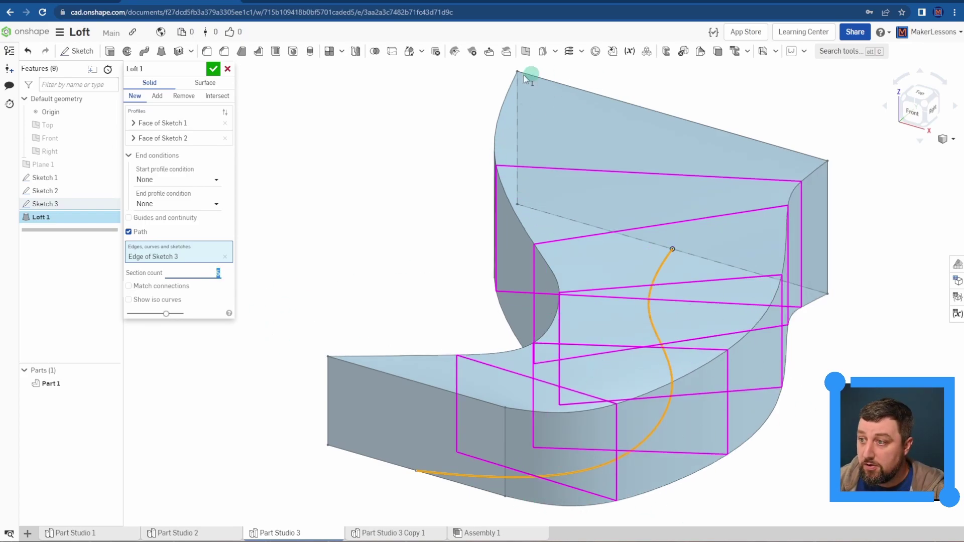
key("Up")
key("Up")
key("Up")
key("Up")
key("Up")
key("Up")
key("Up")
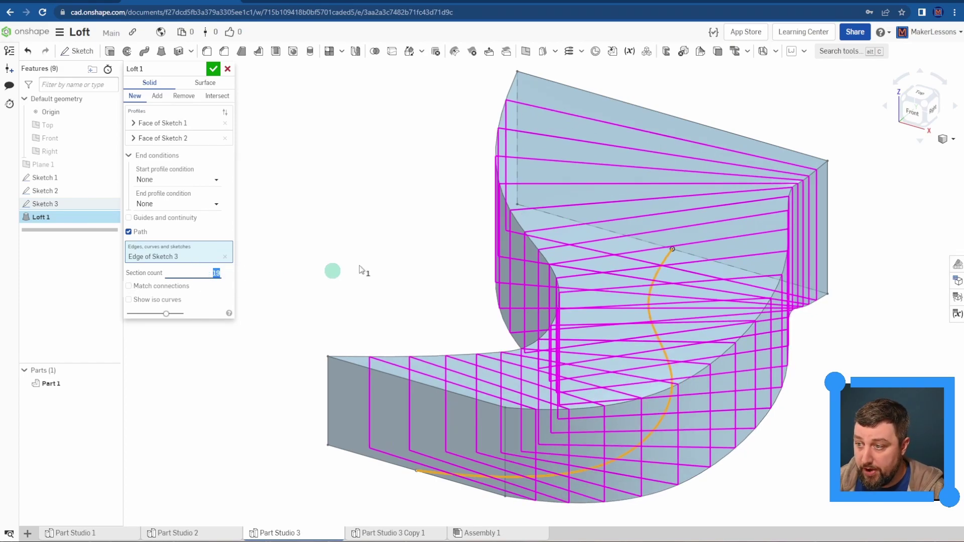
left_click(213, 69)
left_click(305, 442)
- In Part Studio 3 Copy 1, add the lower and upper-left Sketch 3 curves as Loft 1 guides
left_click(389, 533)
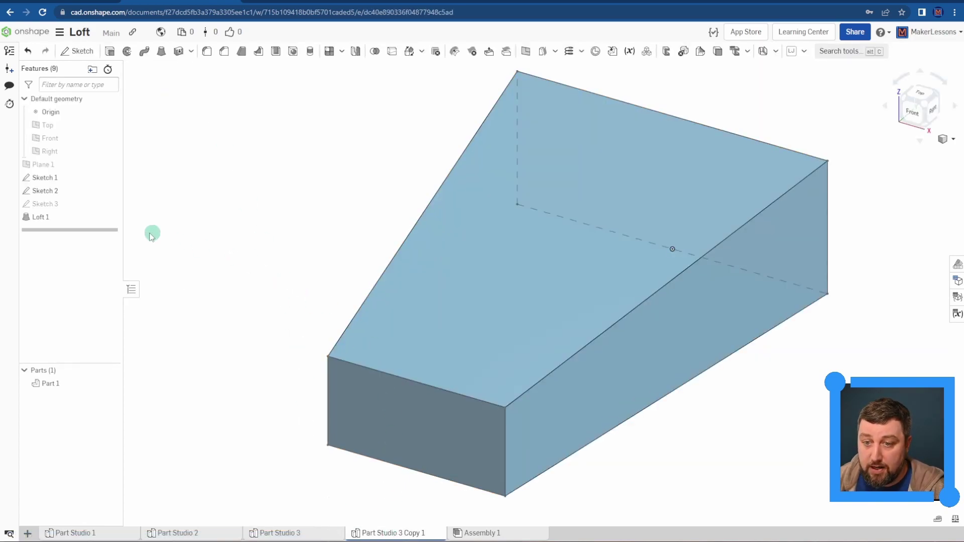
left_click(110, 204)
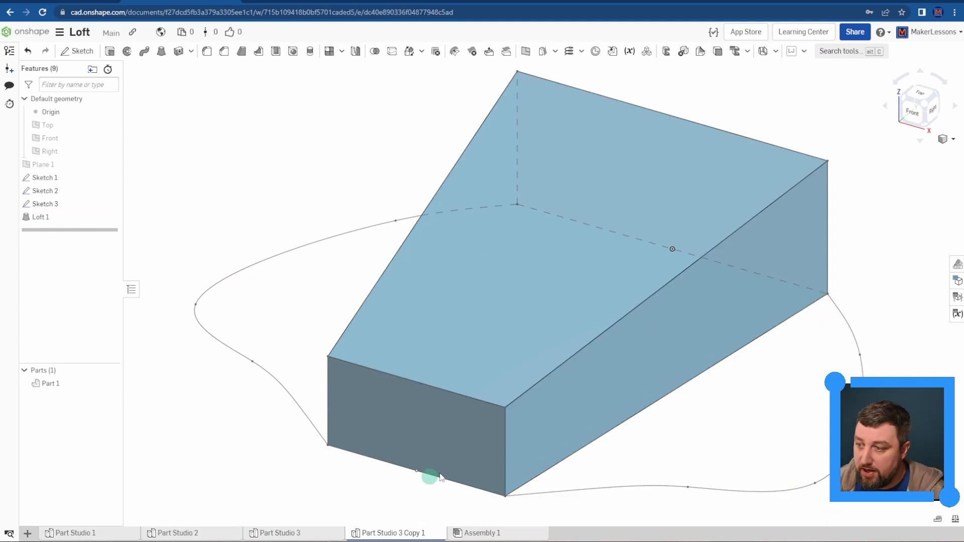
double_click(73, 216)
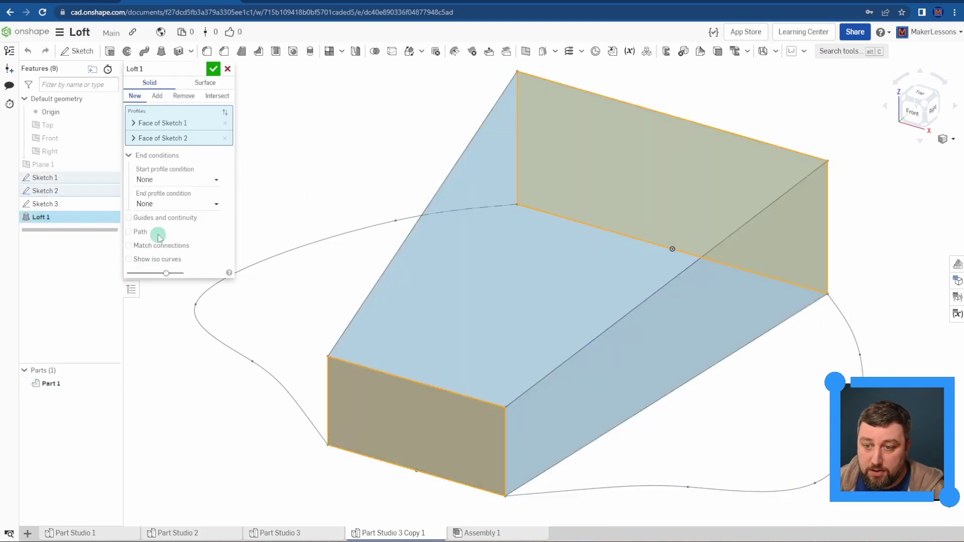
left_click(156, 220)
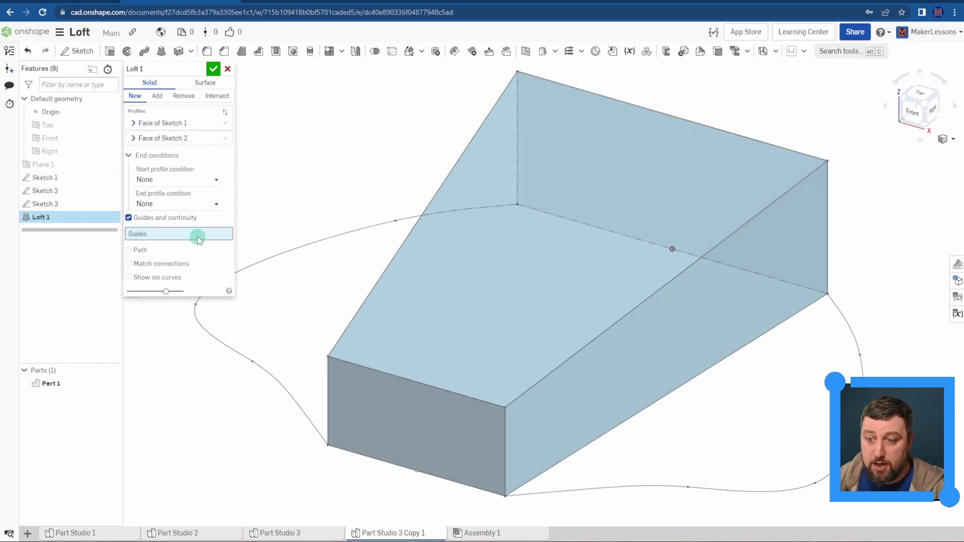
left_click(775, 491)
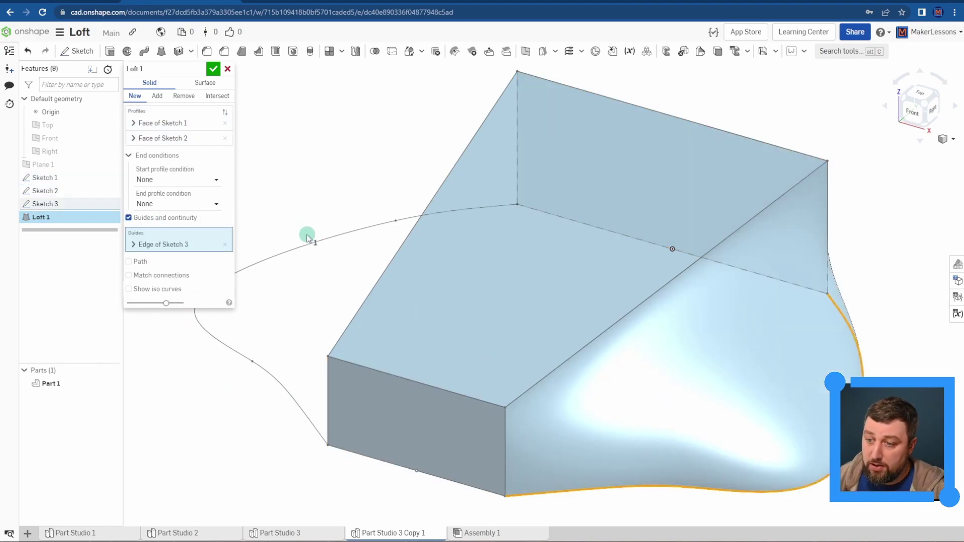
left_click(307, 236)
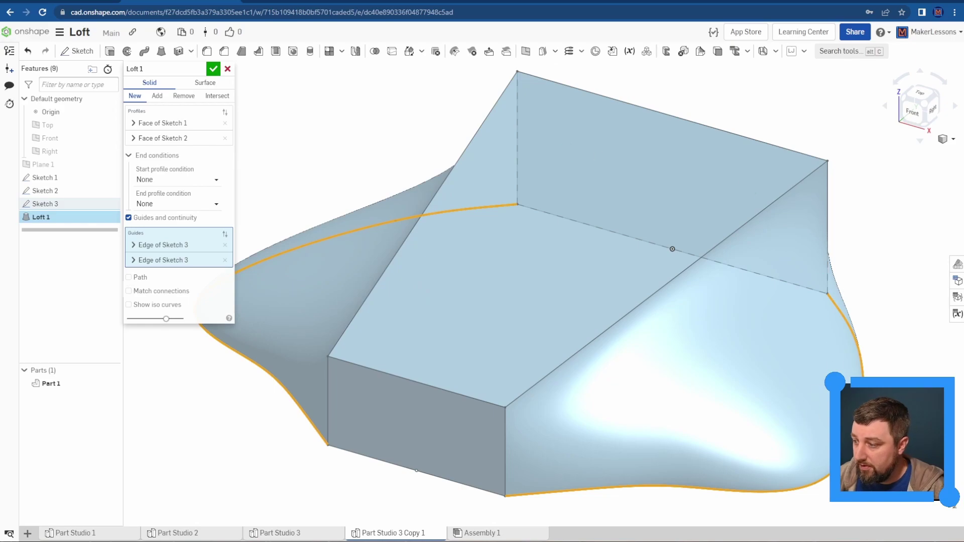
- Inspect the guided loft from several angles and accept it
right_click_drag(653, 352, 643, 398)
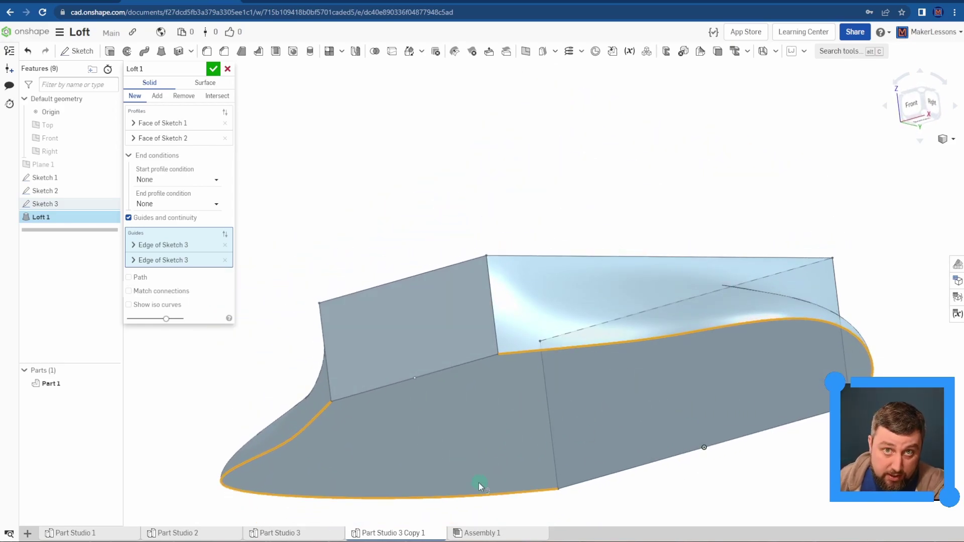
right_click_drag(755, 292, 739, 334)
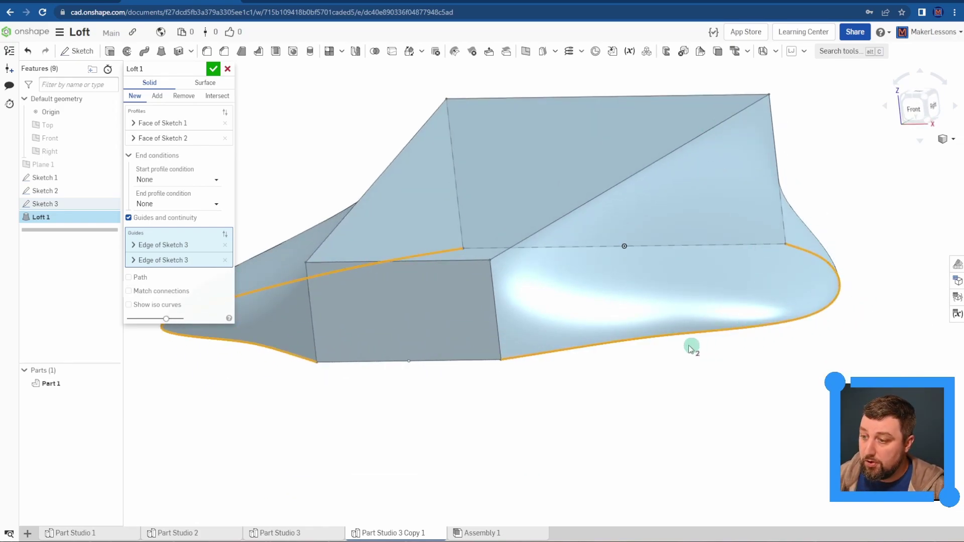
right_click_drag(691, 348, 469, 415)
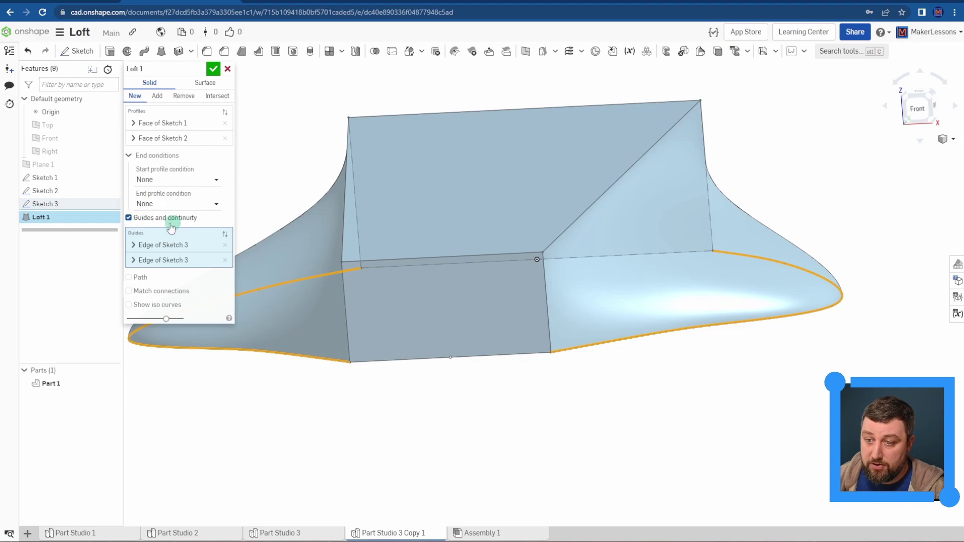
right_click_drag(565, 448, 641, 442)
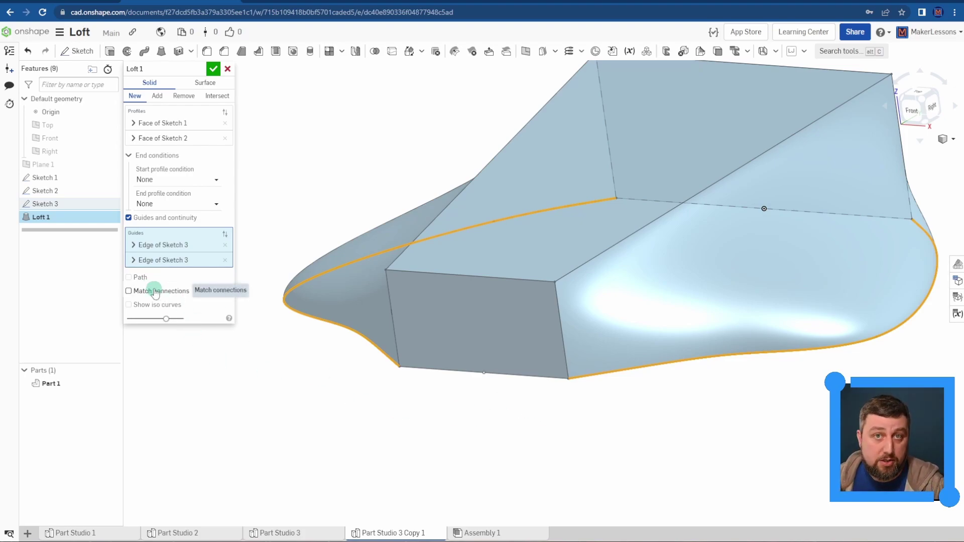
left_click(213, 69)
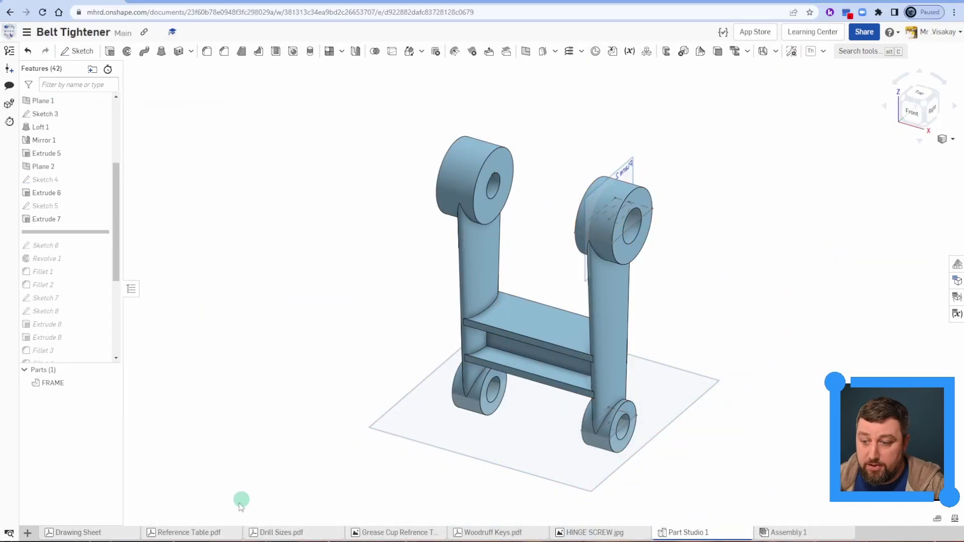
- Open the Belt Tightener's Part Studio 1 and roll the history back to just after Loft 1
left_click(90, 533)
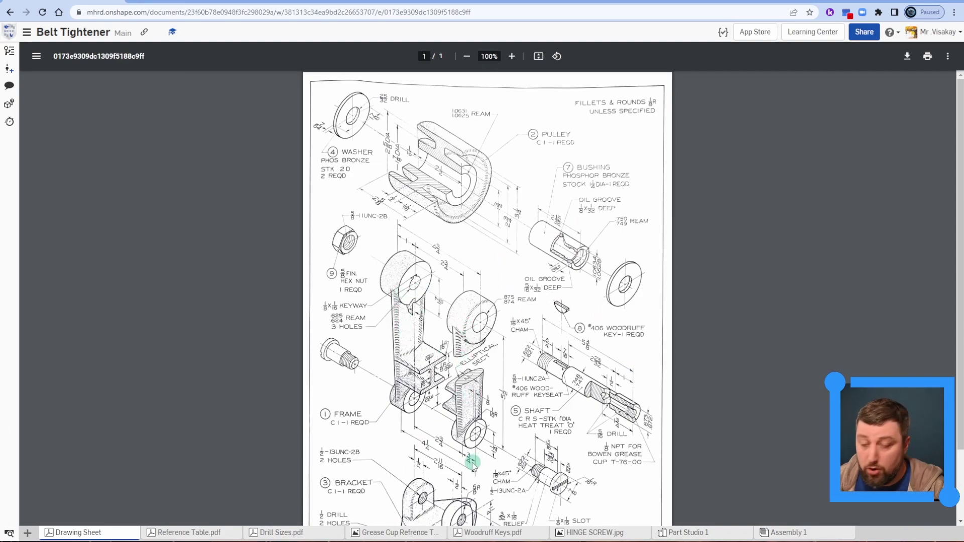
left_click(673, 533)
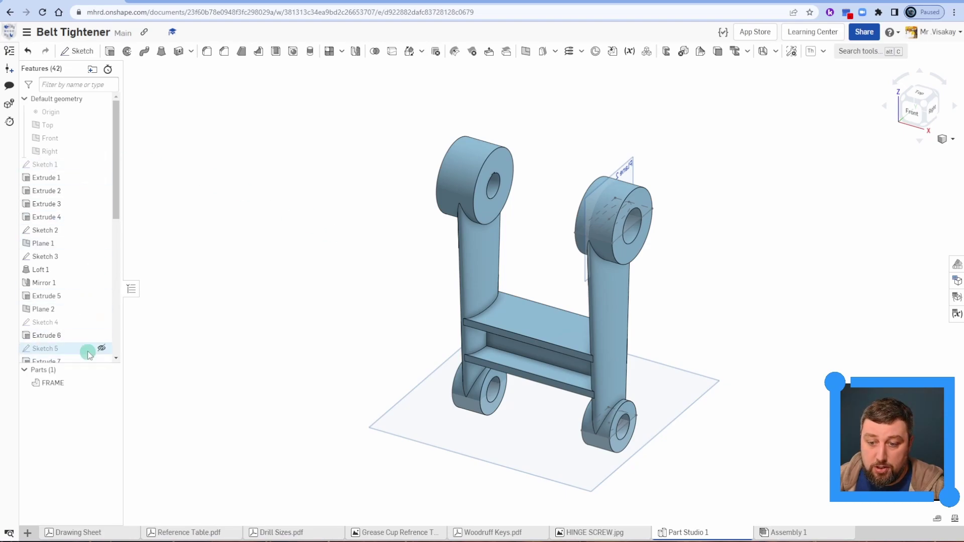
scroll(88, 353, "down", 5)
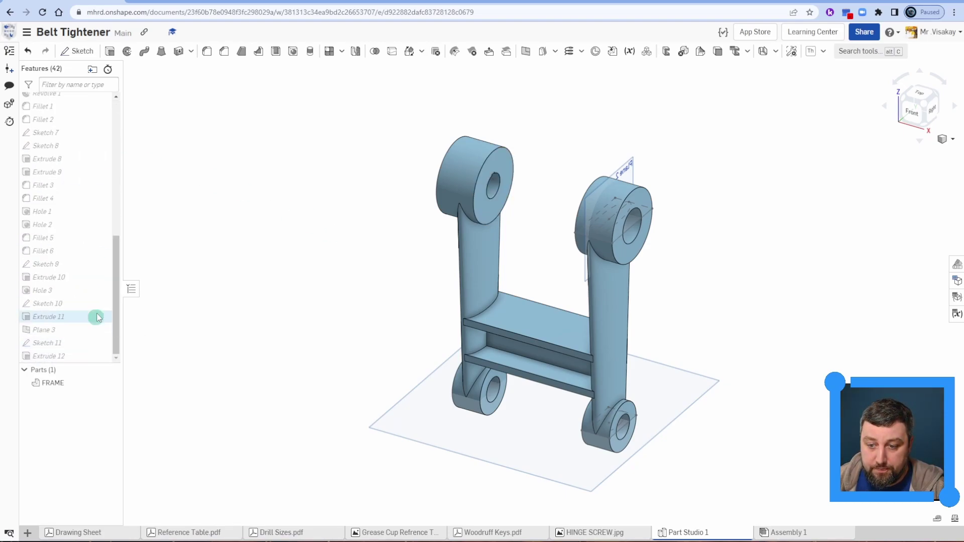
scroll(85, 281, "up", 5)
mouse_move(77, 267)
left_mouse_down()
mouse_move(82, 102)
mouse_move(85, 283)
left_mouse_up()
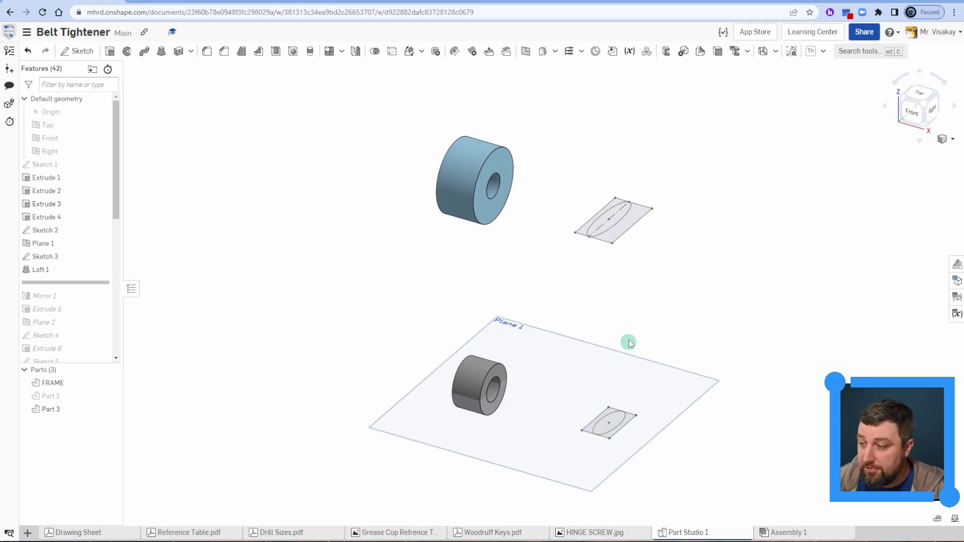
- Inspect the ellipse profile in Sketch 3 and close it unchanged
left_click(76, 257)
double_click(635, 423)
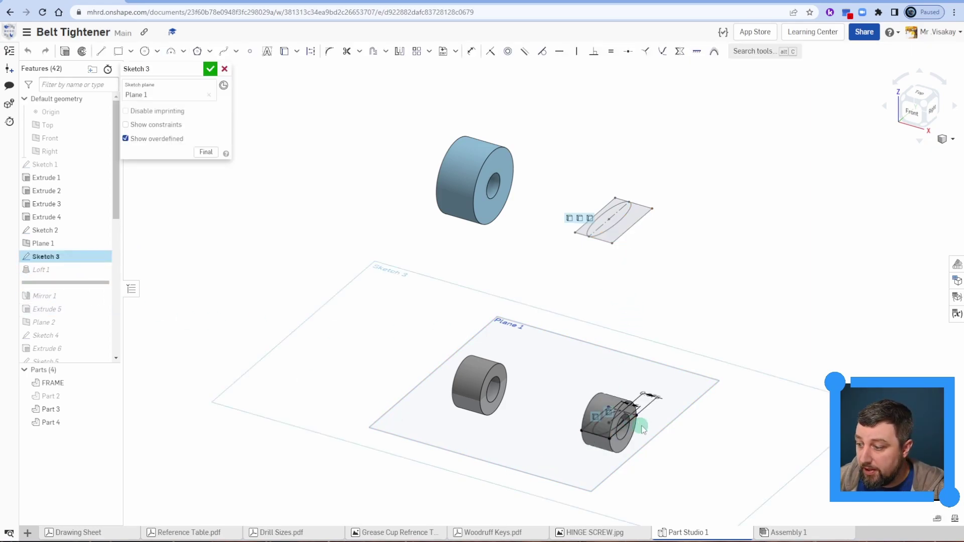
scroll(639, 424, "up", 5)
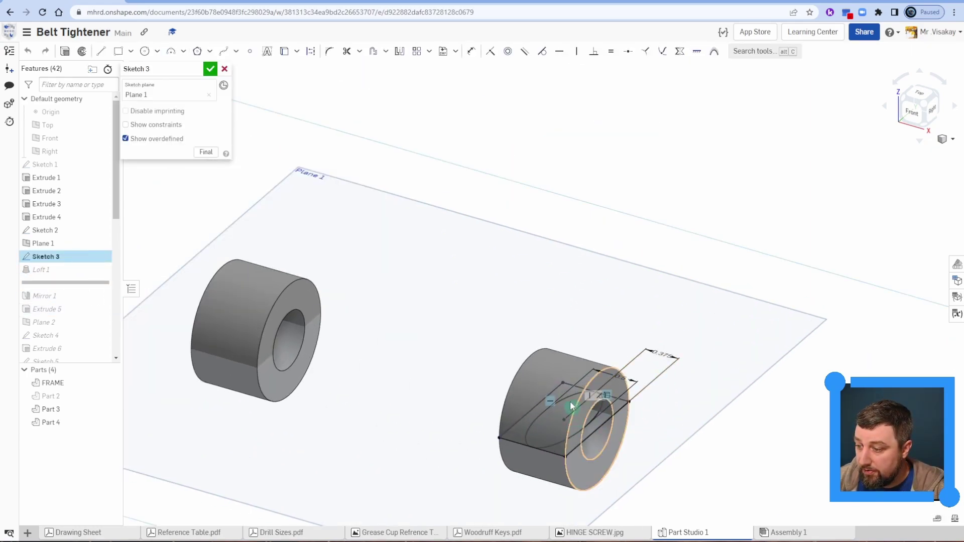
left_click(157, 50)
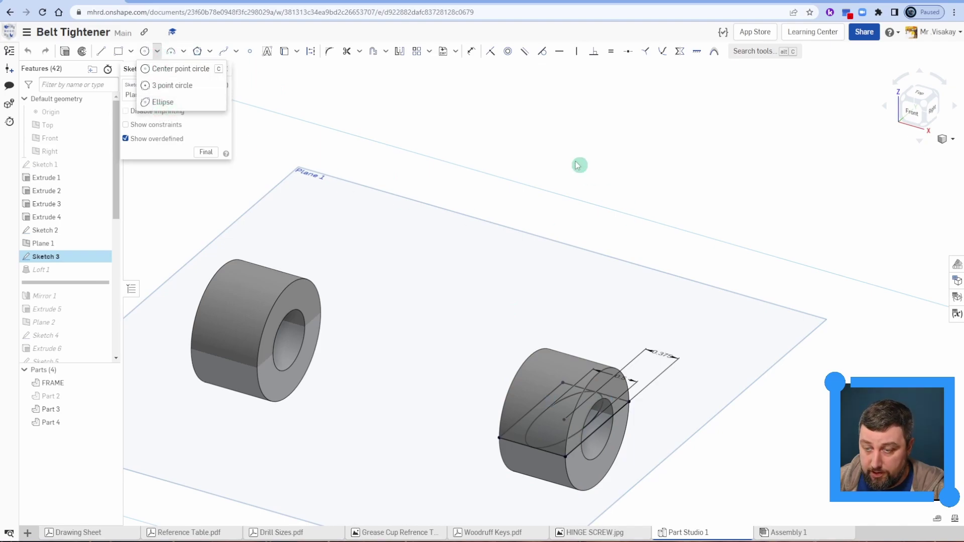
scroll(430, 281, "down", 5)
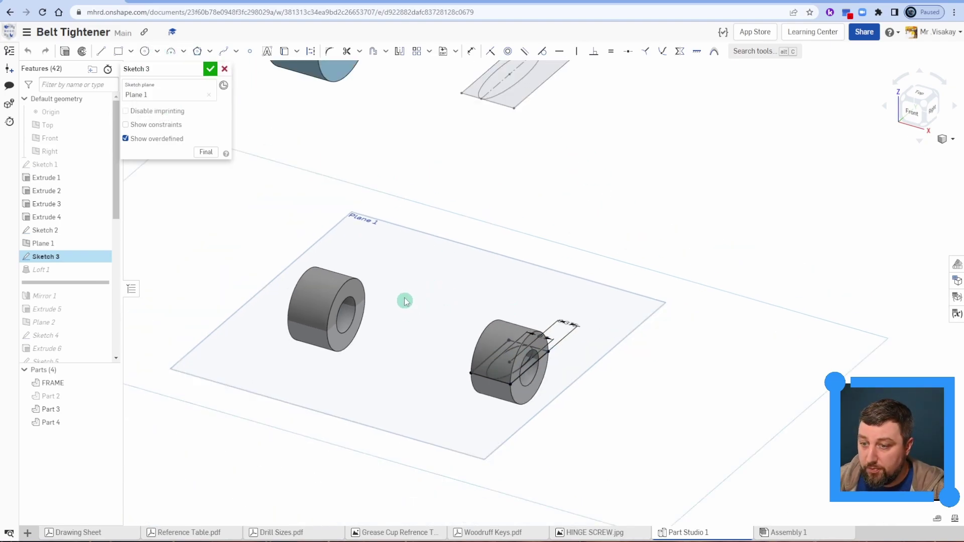
left_click(210, 70)
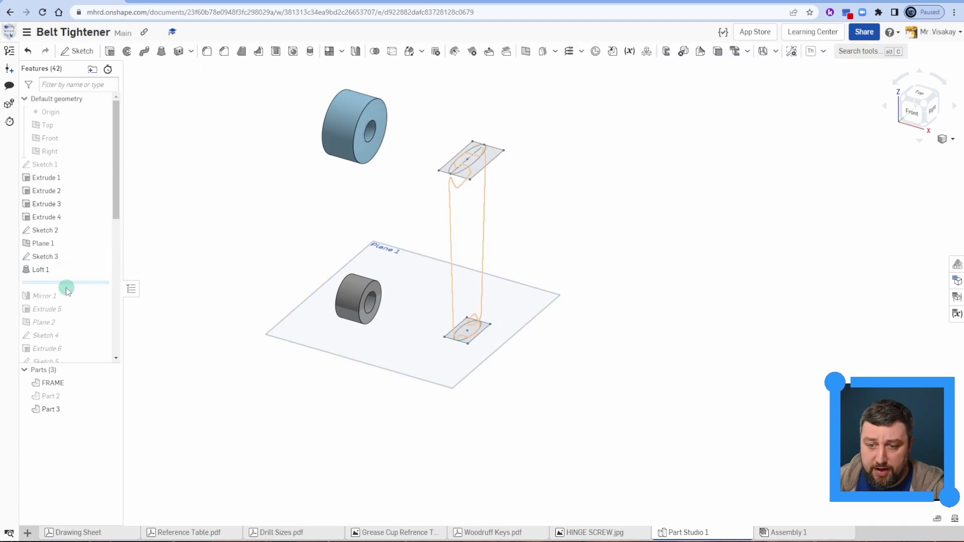
- Review Loft 1's profiles, then roll history forward past Mirror 1
double_click(65, 270)
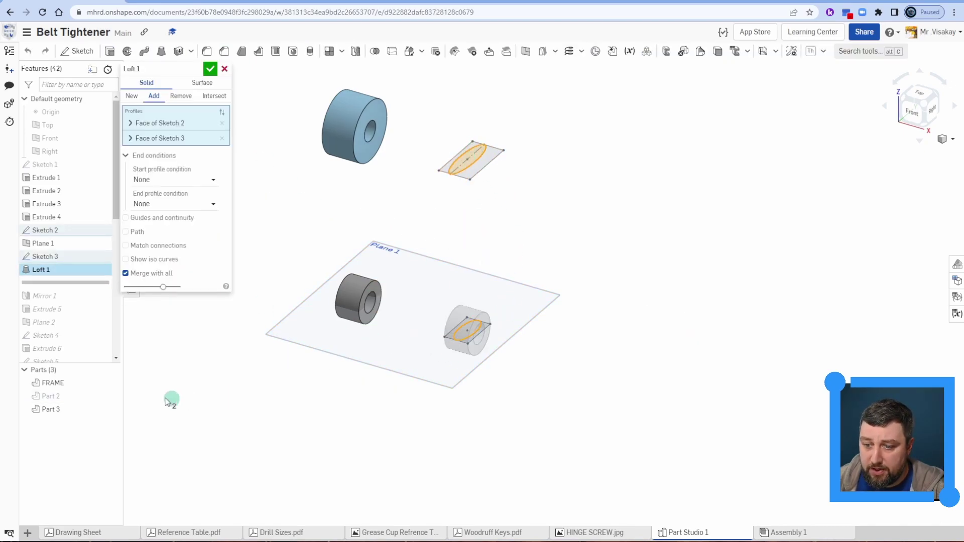
left_click(209, 71)
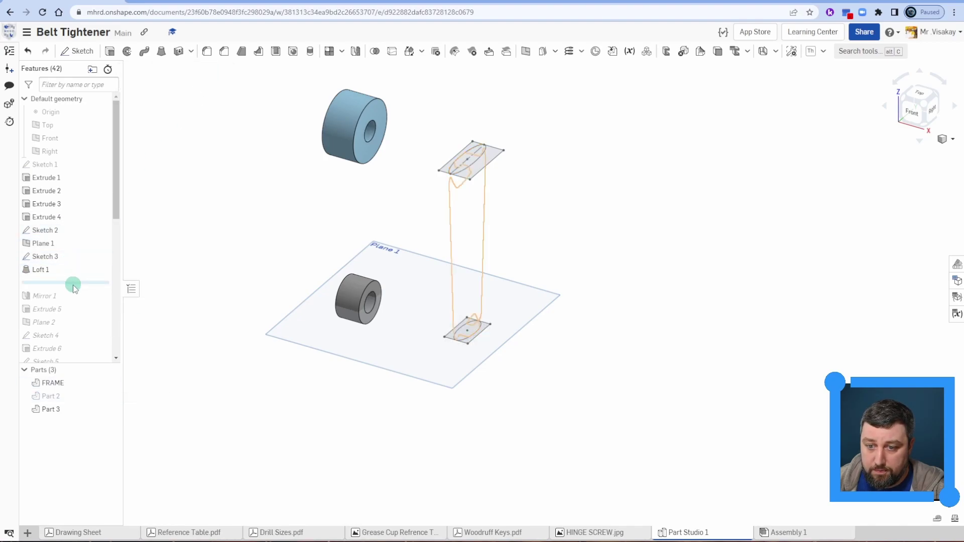
left_click_drag(73, 282, 75, 296)
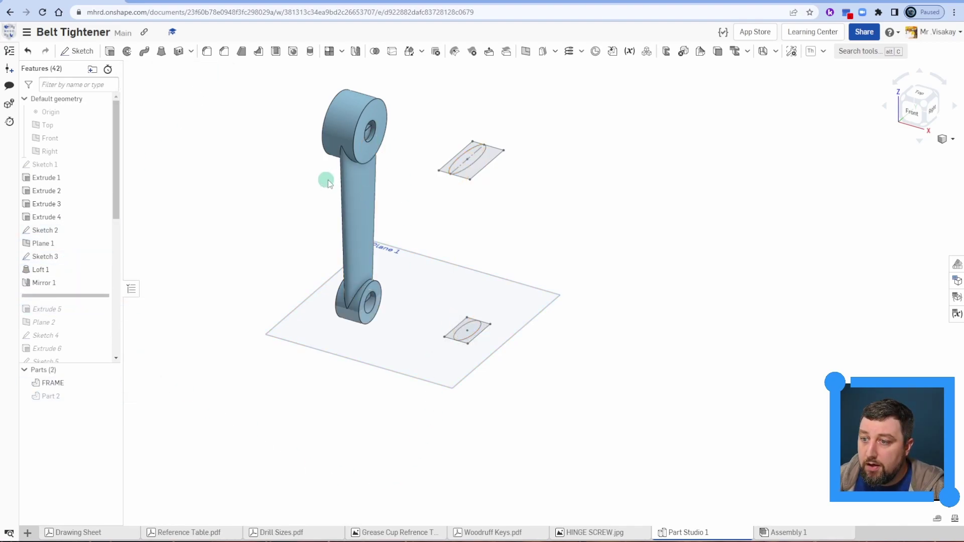
mouse_move(98, 296)
left_mouse_down()
mouse_move(91, 351)
mouse_move(95, 318)
left_mouse_up()
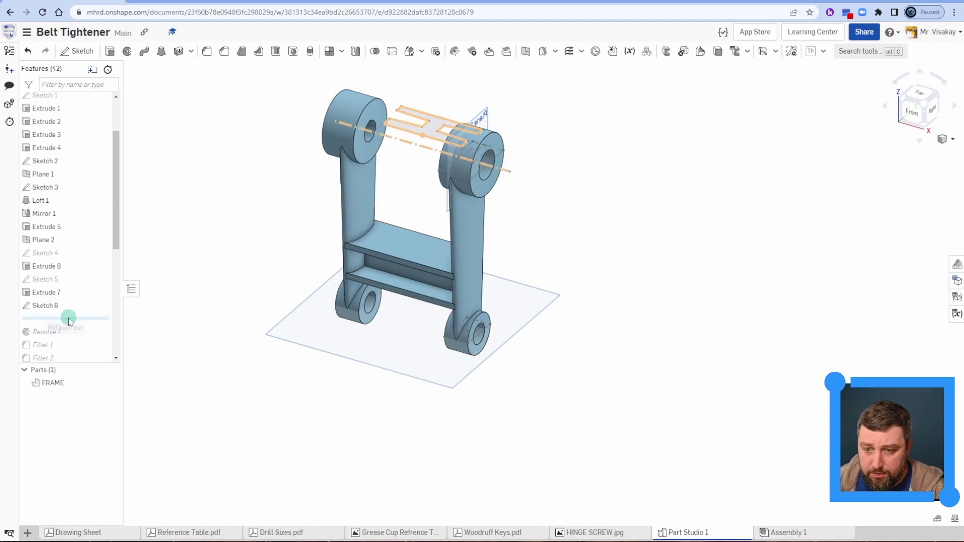
- Roll history back above Sketch 6 to end at Extrude 7, then orbit to inspect the frame
left_click_drag(71, 318, 83, 305)
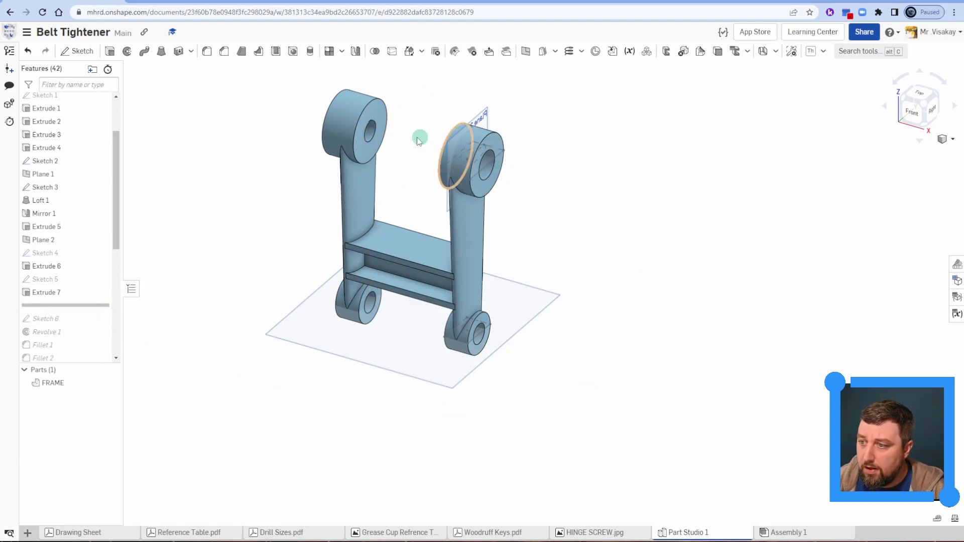
right_click_drag(499, 308, 405, 333)
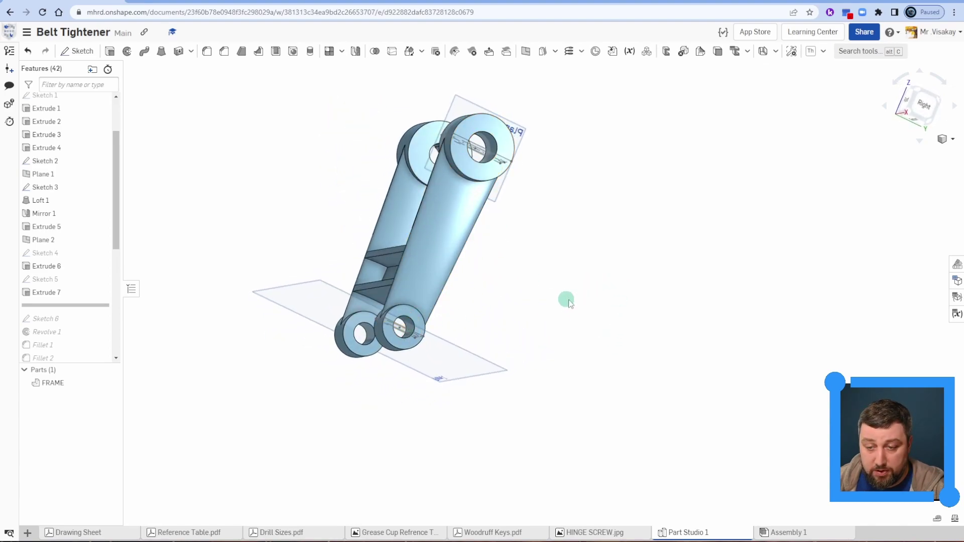
right_click_drag(566, 300, 595, 318)
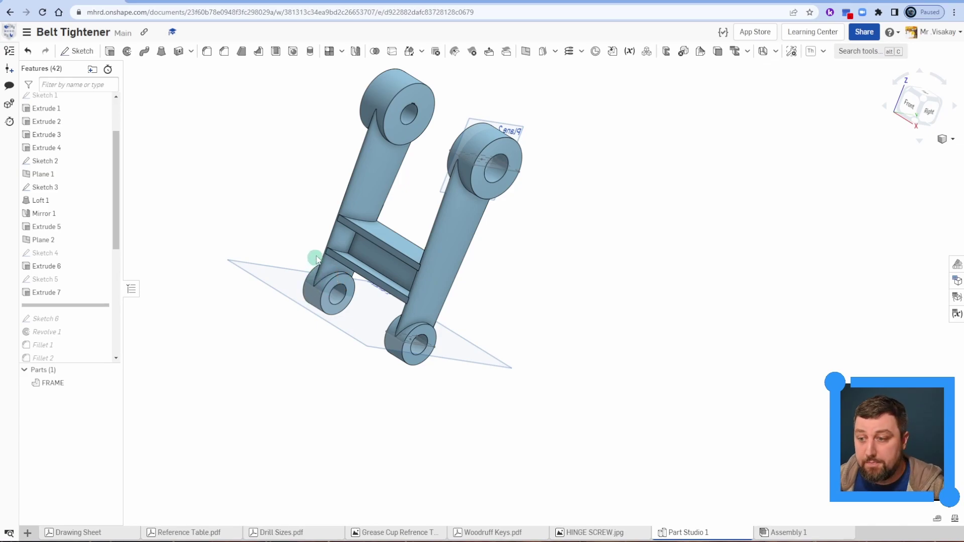
double_click(79, 257)
key("n")
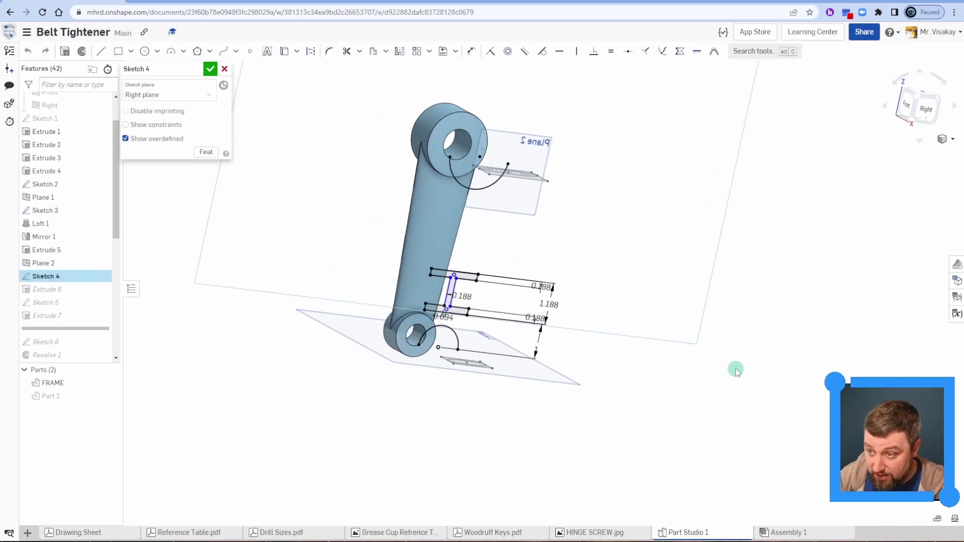
scroll(594, 373, "up", 5)
middle_click_drag(511, 192, 603, 325)
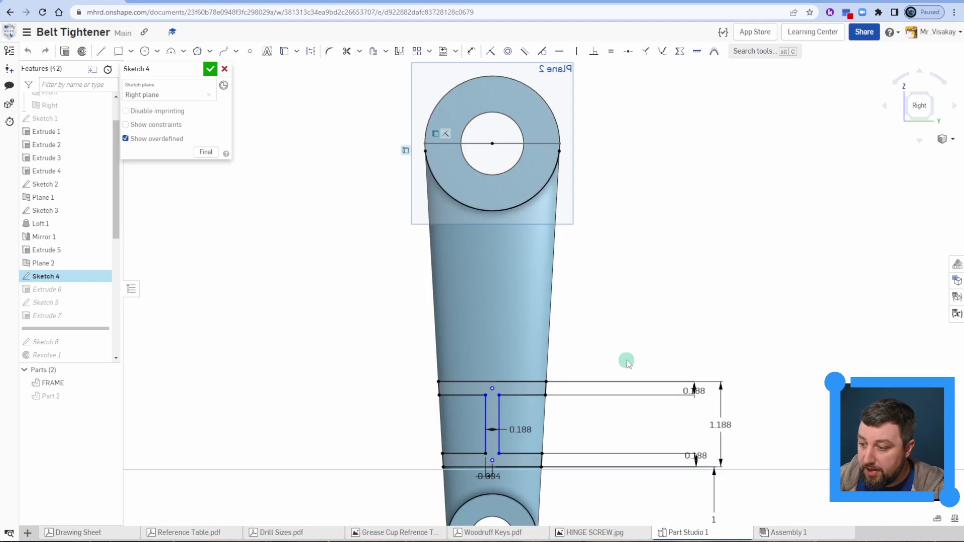
middle_click_drag(628, 363, 643, 185)
middle_click_drag(641, 291, 630, 371)
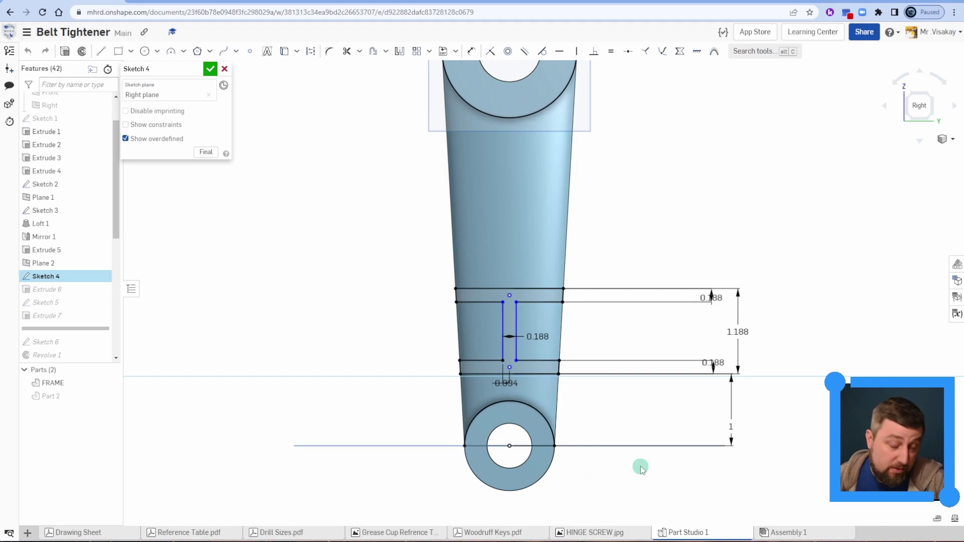
middle_click_drag(646, 219, 647, 272)
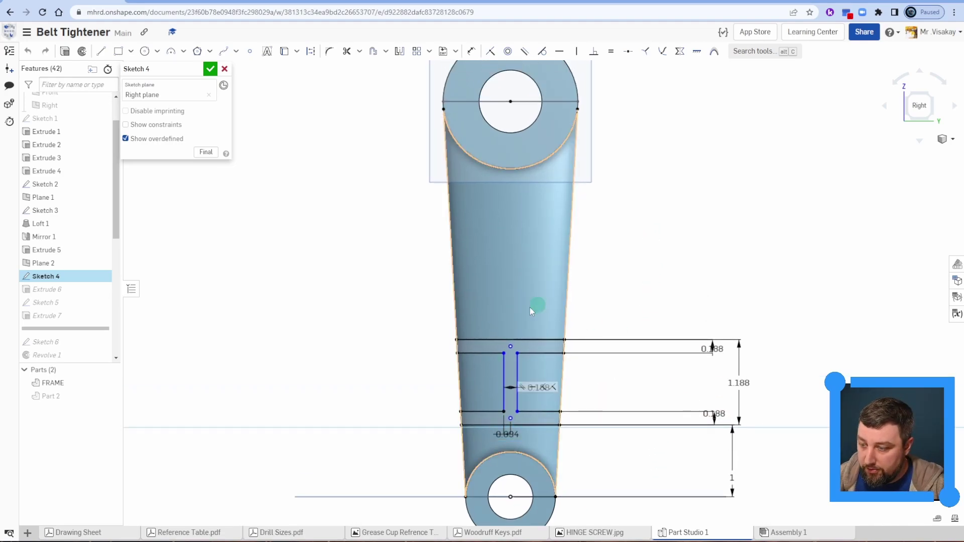
key("shift+7")
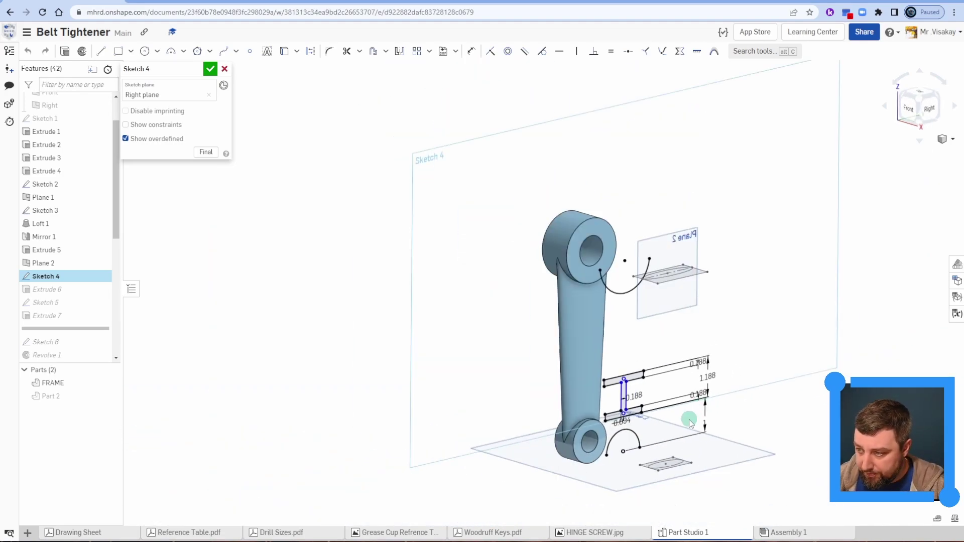
left_click(210, 70)
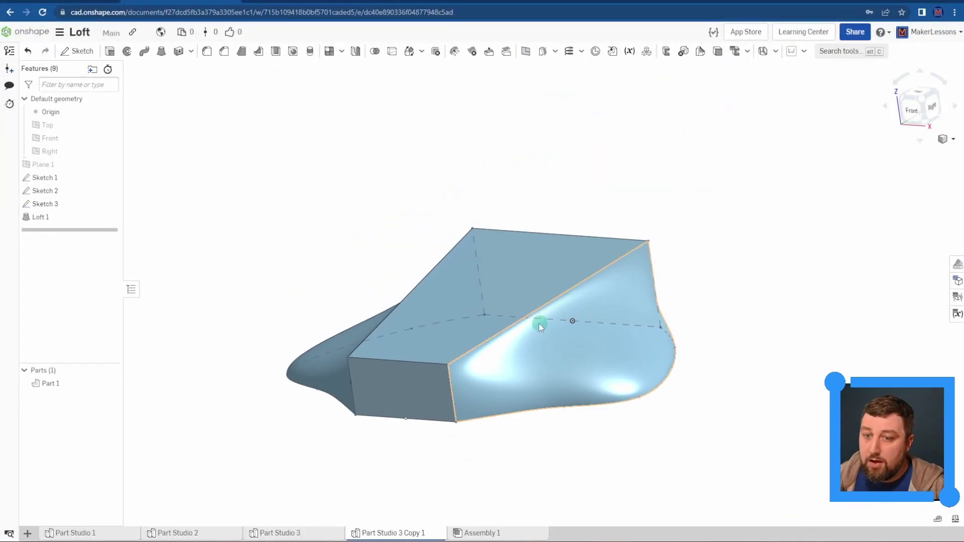
- Start a new loft feature in Part Studio 3 Copy 1
left_click(161, 60)
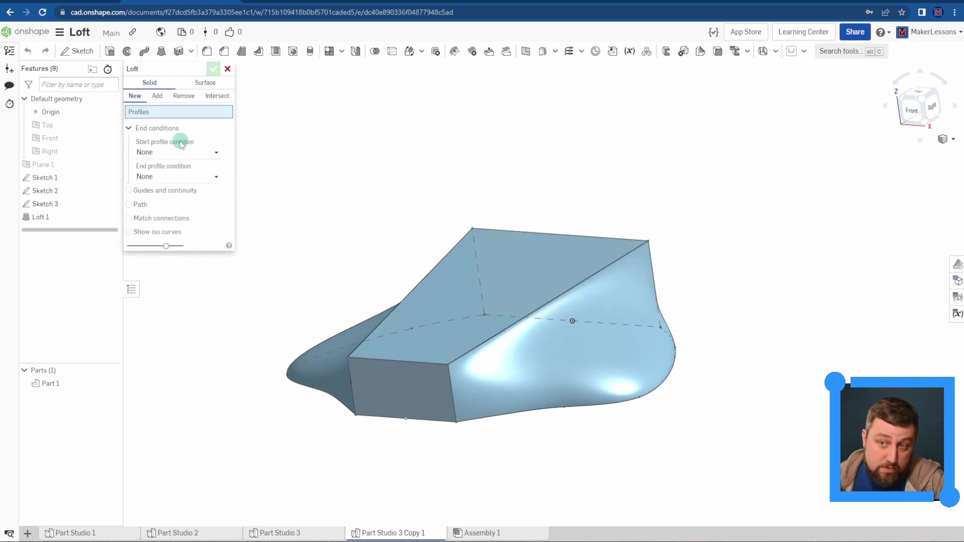